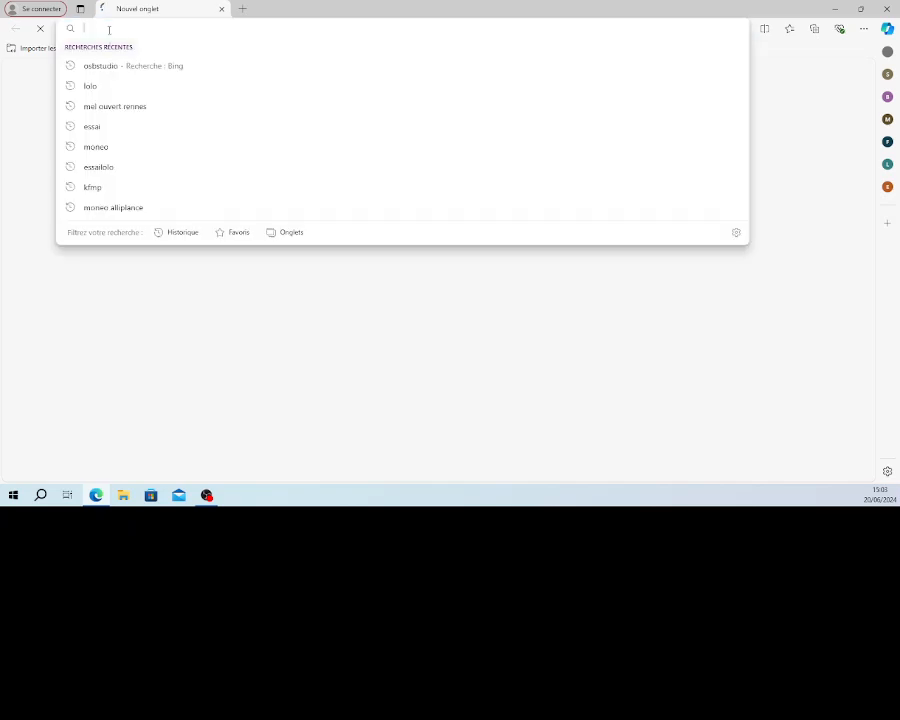
type("https://192.168.1.83/")
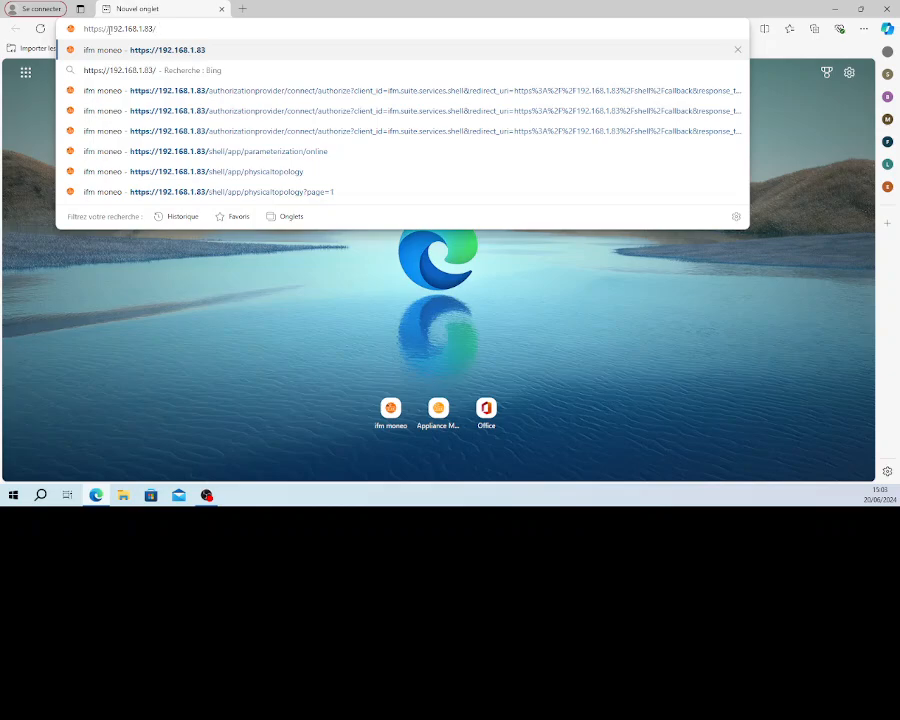
key("Return")
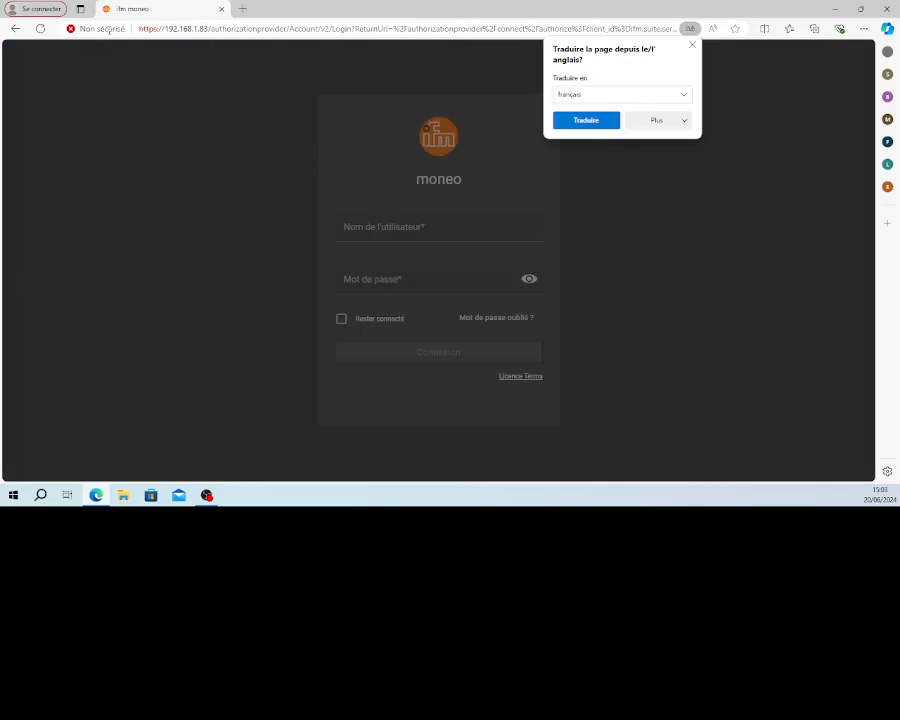
- Log in with the saved username and the account password, with Rester connecté ticked
left_click(389, 224)
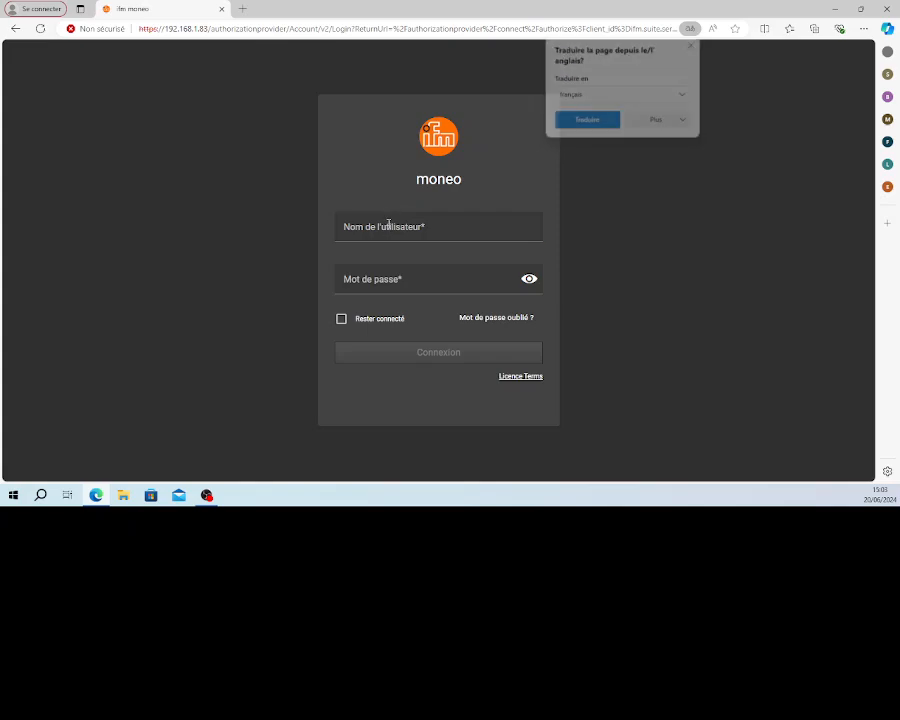
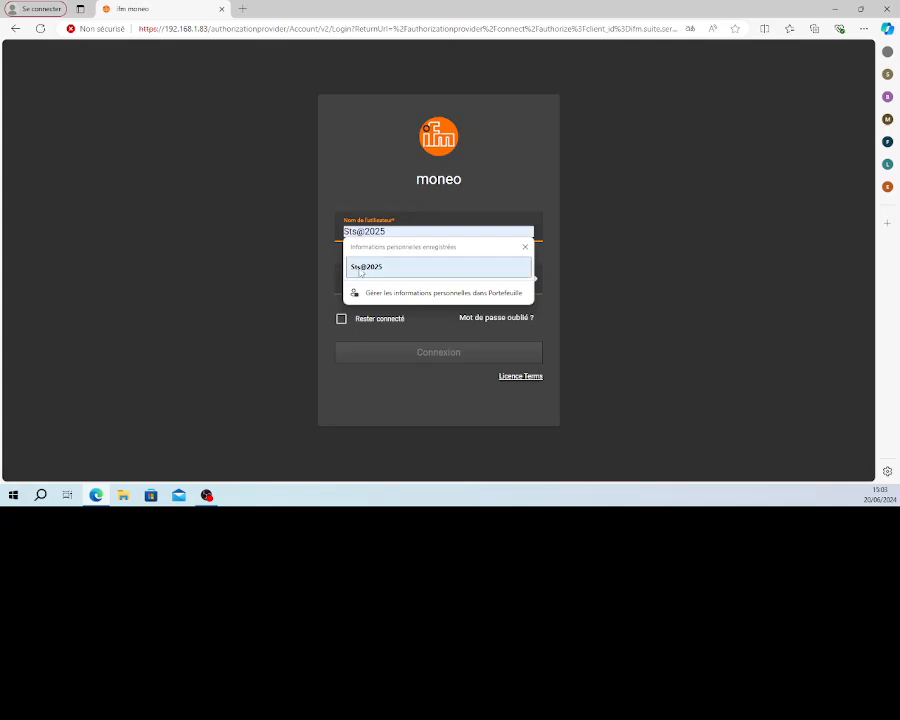
left_click(364, 266)
left_click(354, 274)
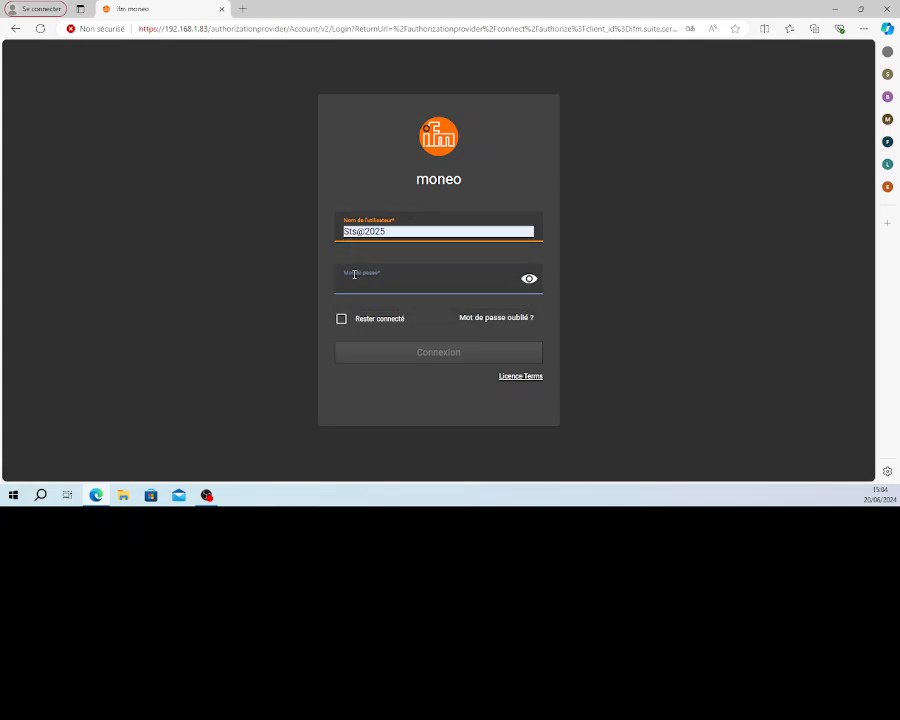
type("•")
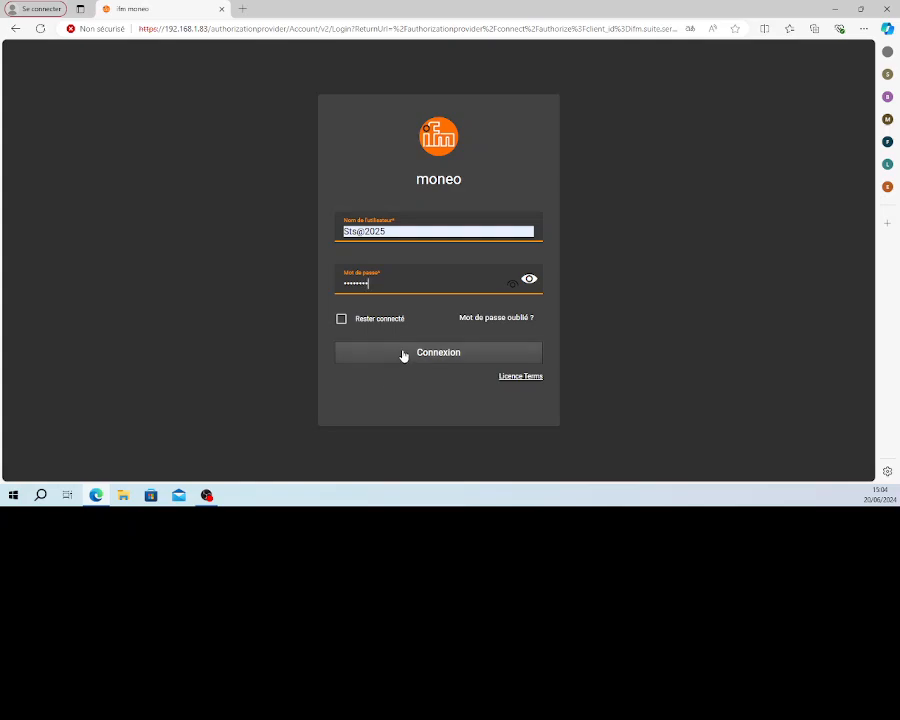
left_click(341, 319)
left_click(421, 357)
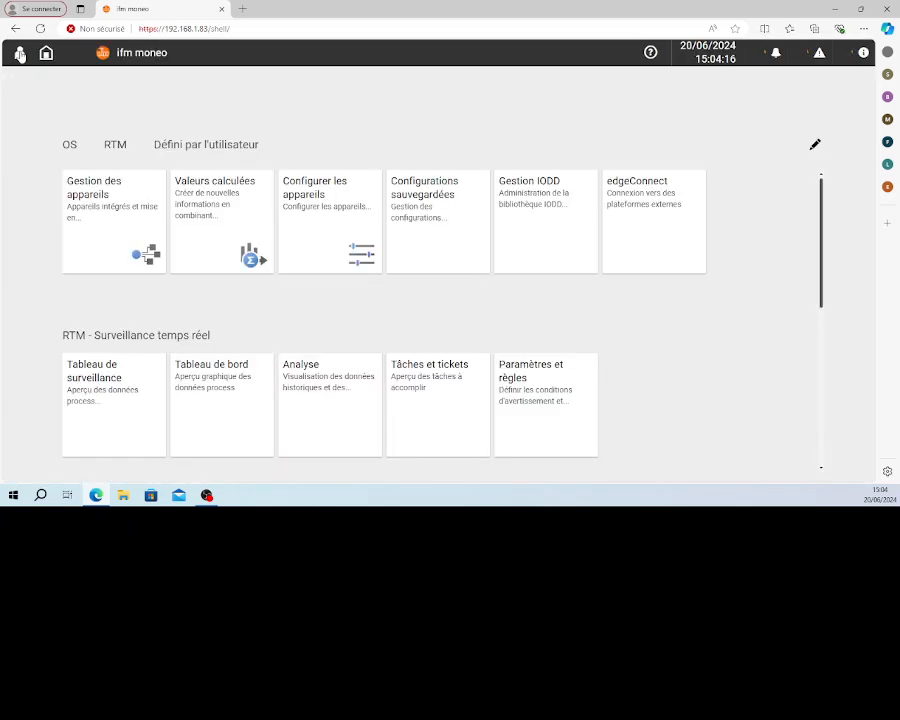
- Reach Gestion des utilisateurs under Profil du système from the account menu
left_click(19, 52)
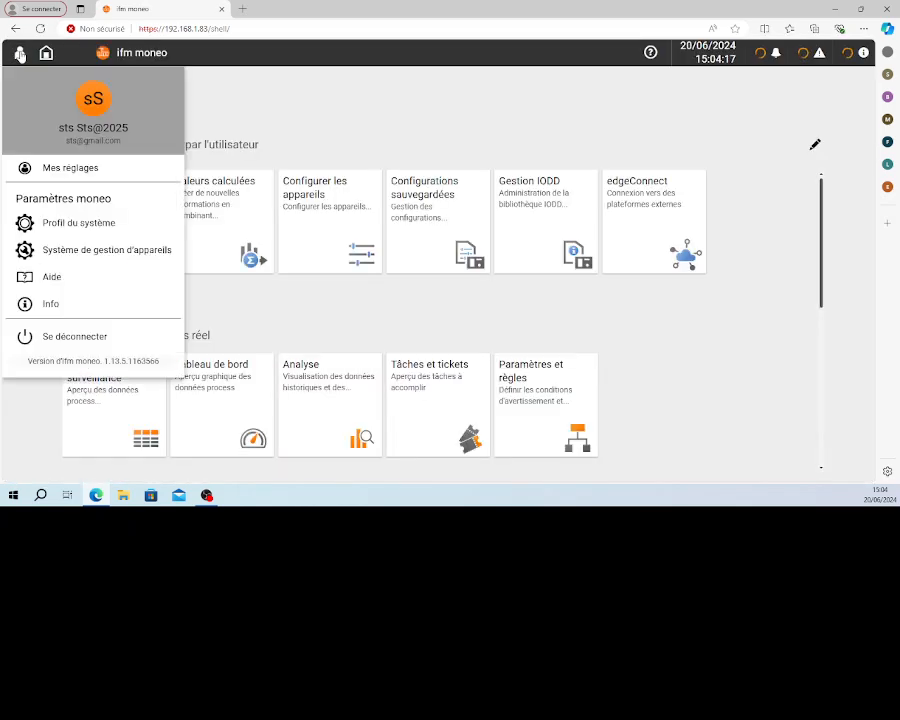
left_click(74, 224)
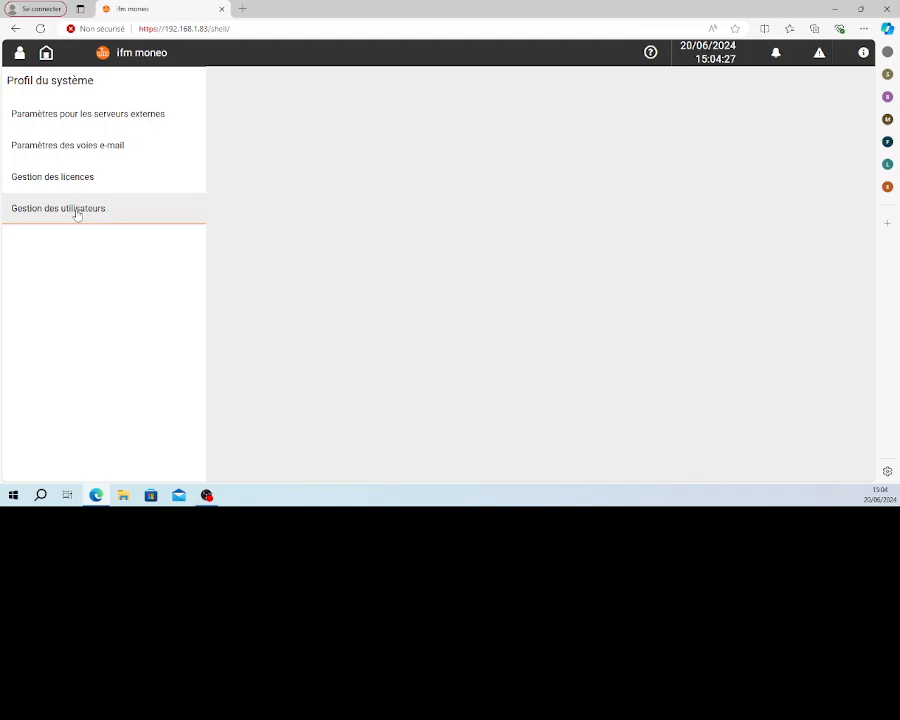
left_click(41, 29)
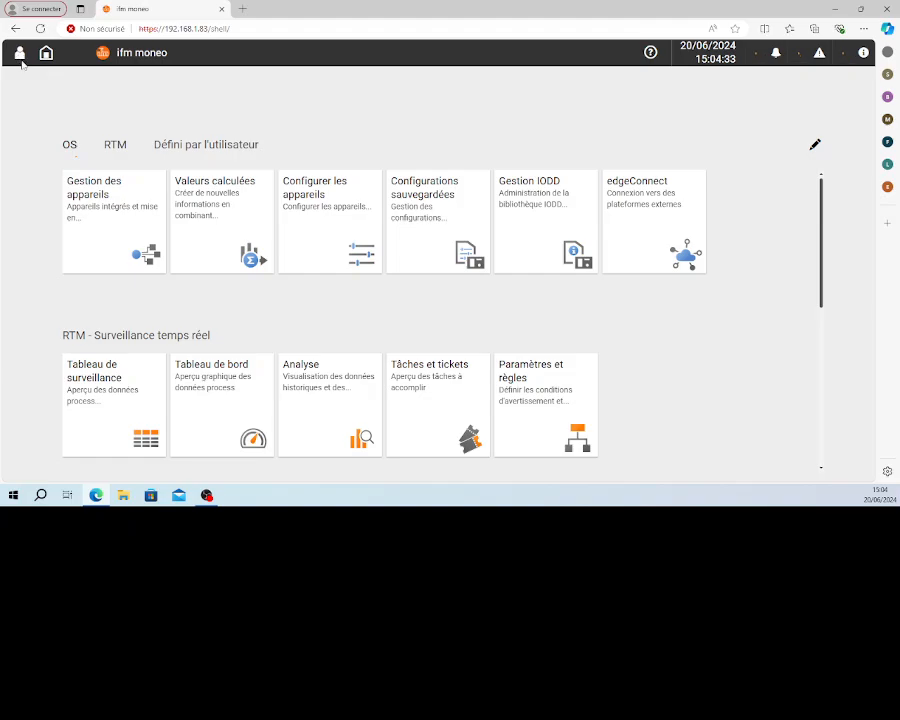
left_click(18, 50)
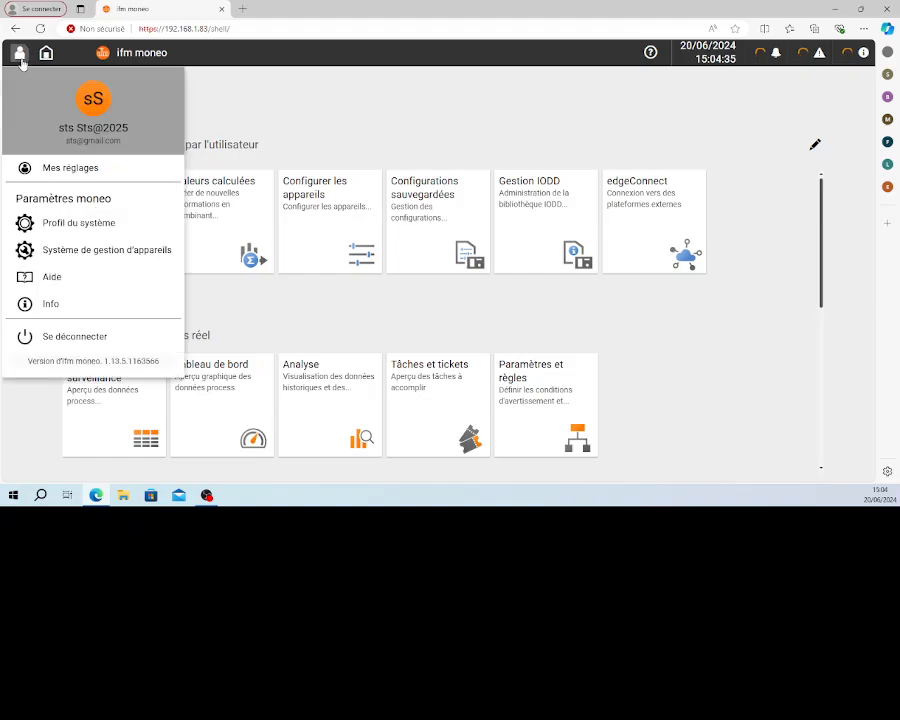
left_click(71, 226)
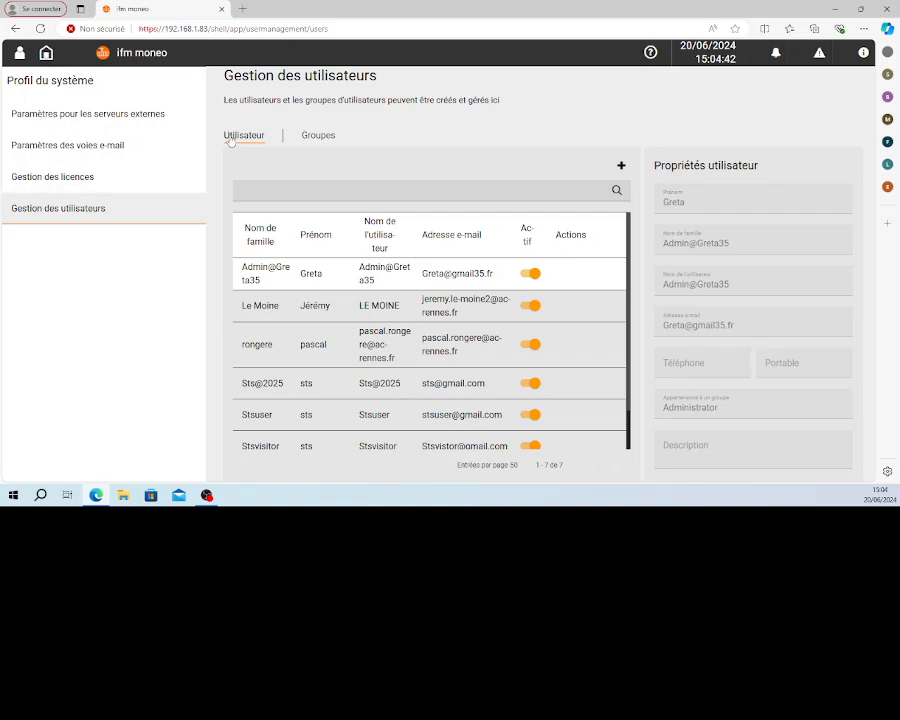
- Look over the Administrator, User and Visitor groups on the Groupes tab, then go home
left_click(314, 141)
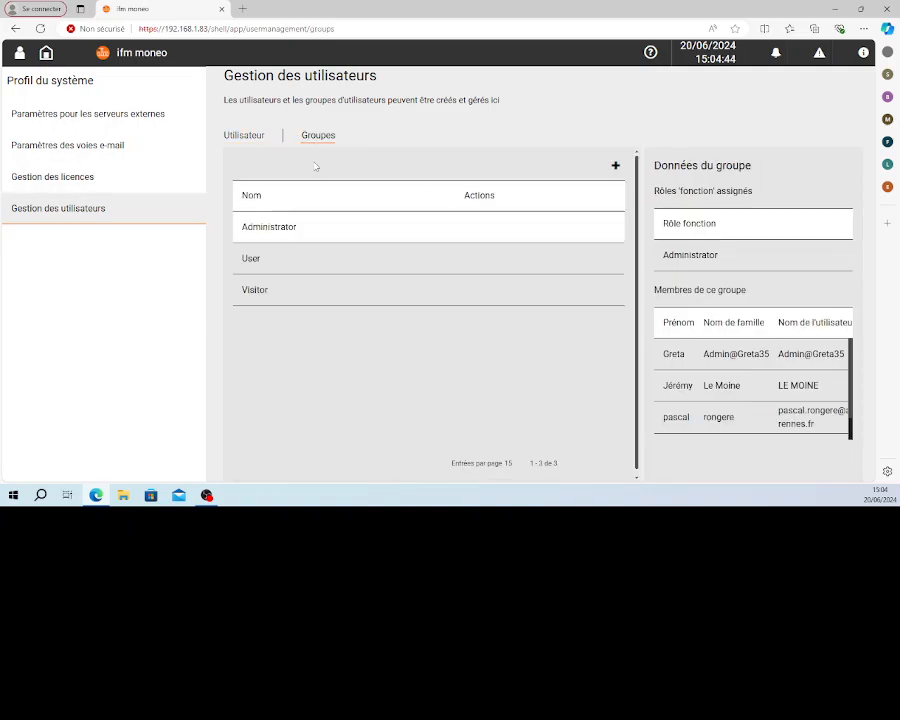
mouse_move(270, 230)
mouse_move(270, 259)
mouse_move(269, 291)
left_click(46, 55)
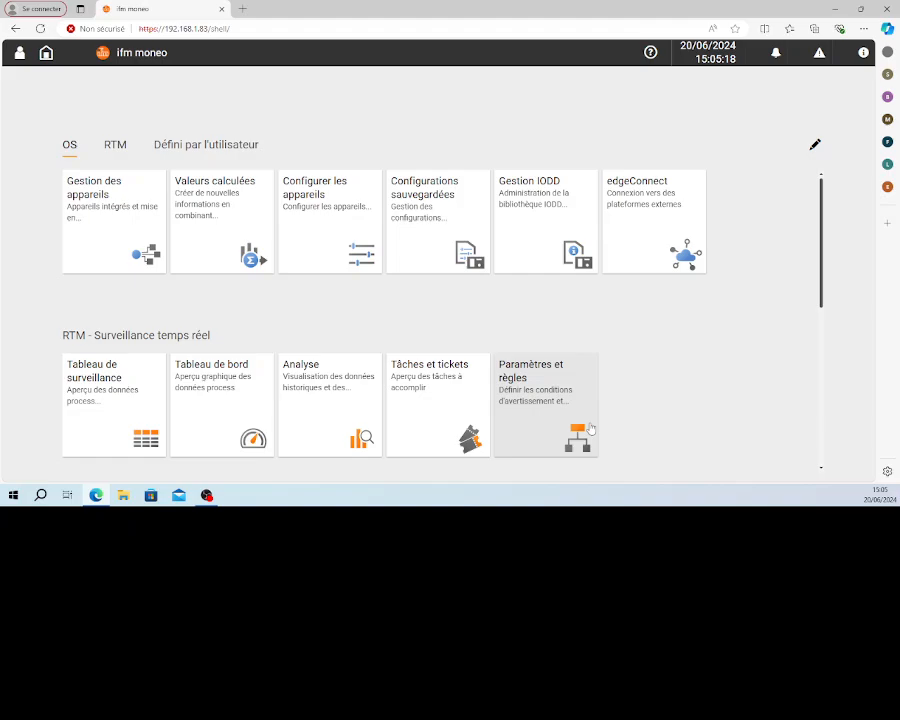
- Scan the whole network from Configurer les appareils and connect the AL1350 at 192.168.0.10
left_click(346, 243)
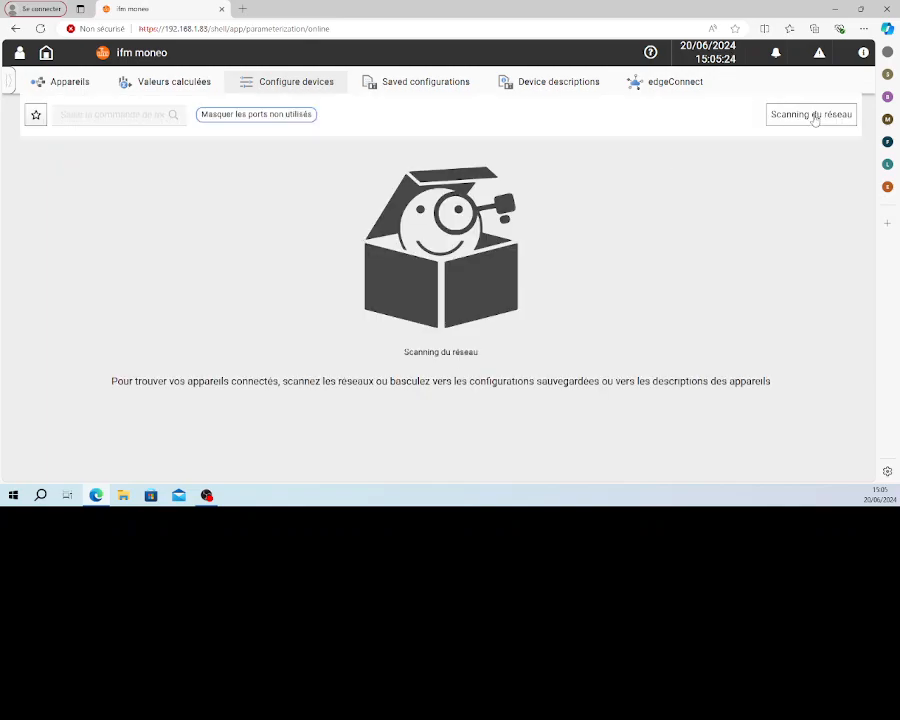
left_click(810, 116)
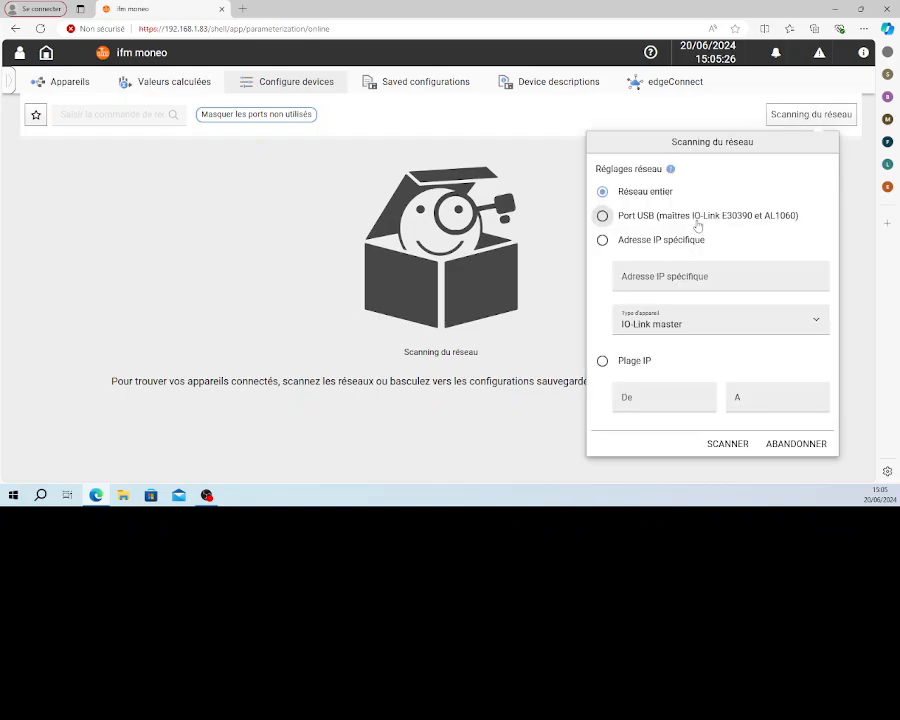
left_click(727, 444)
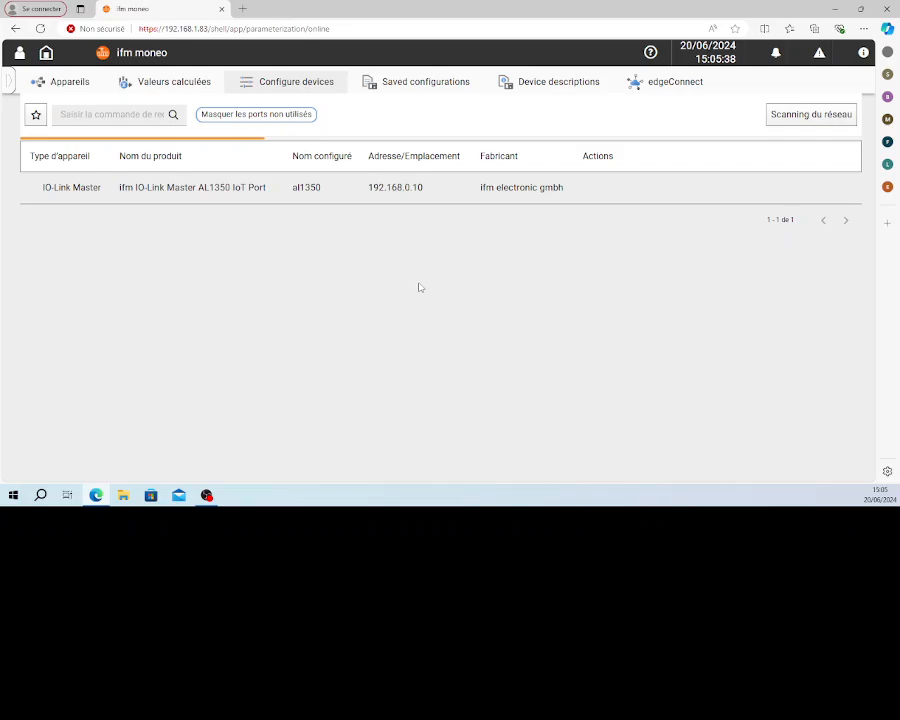
mouse_move(410, 195)
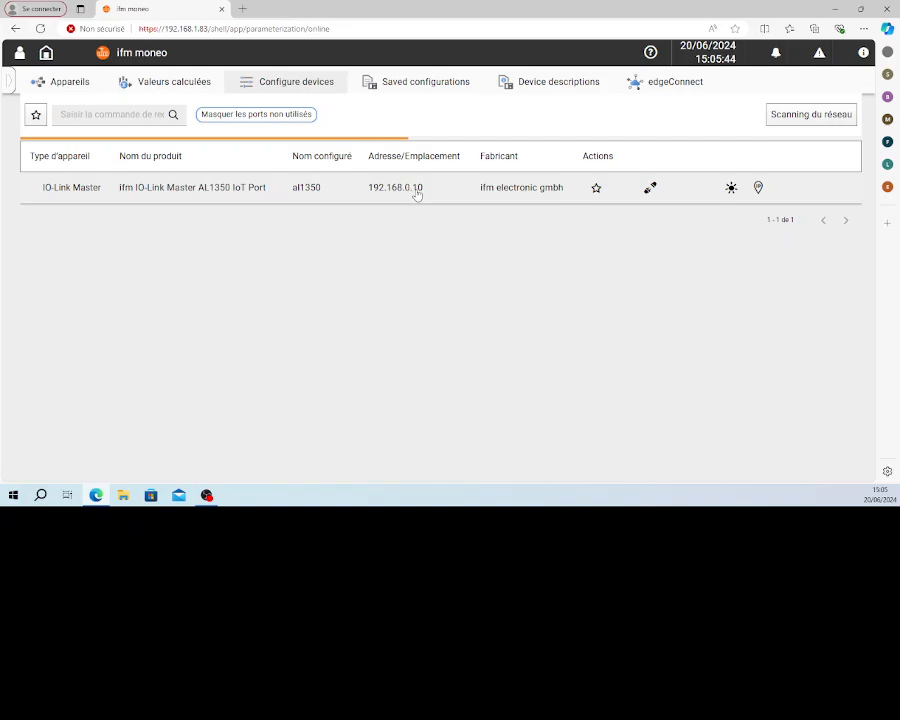
left_click(650, 187)
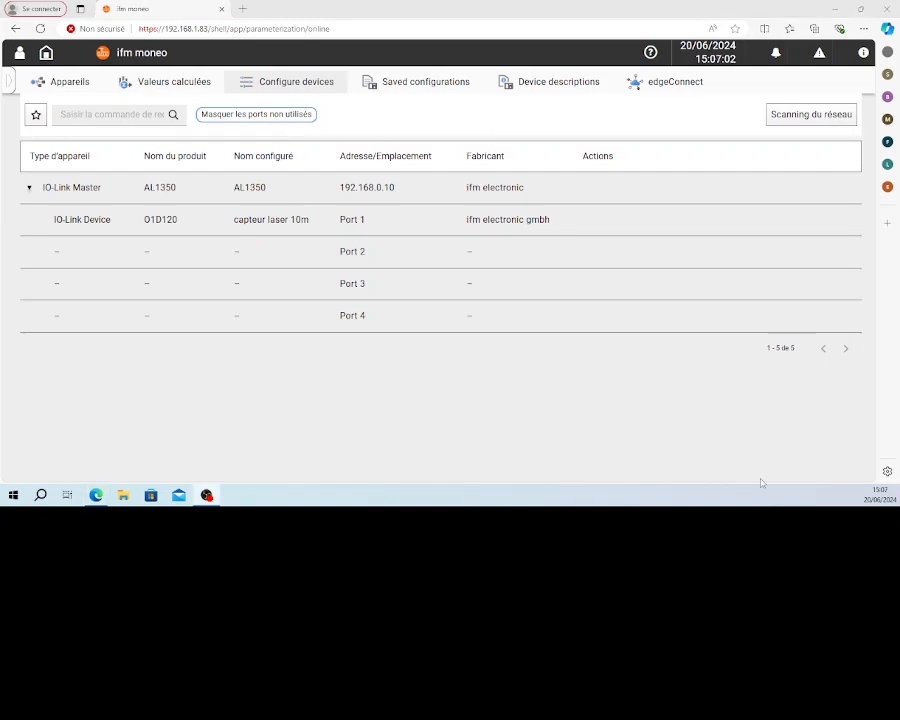
- Rescan the network and connect the AL1350 masters at 192.168.0.20 and 192.168.0.10
left_click(808, 116)
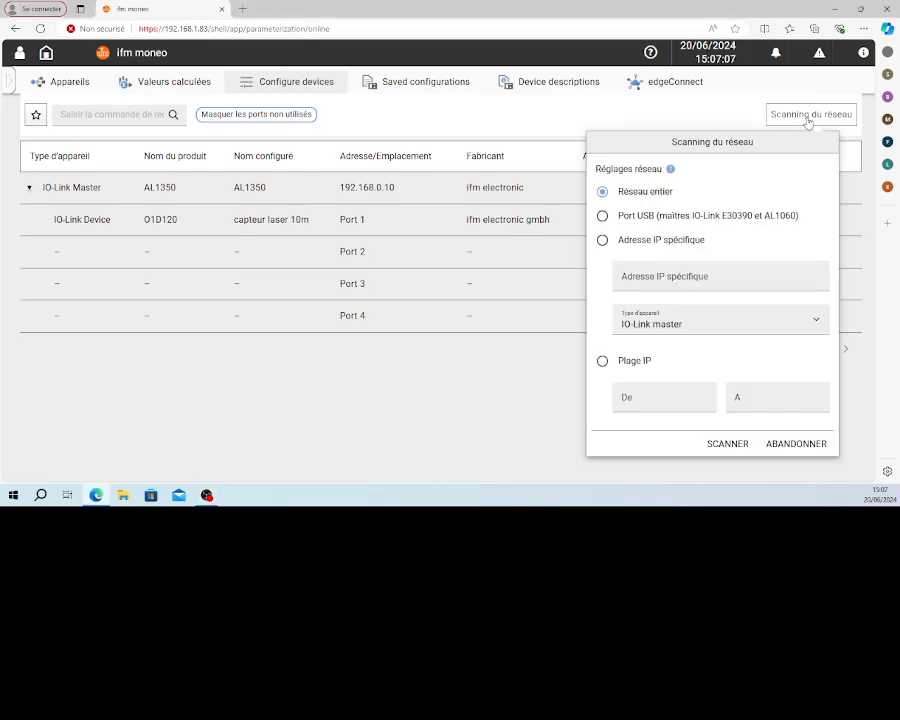
left_click(729, 445)
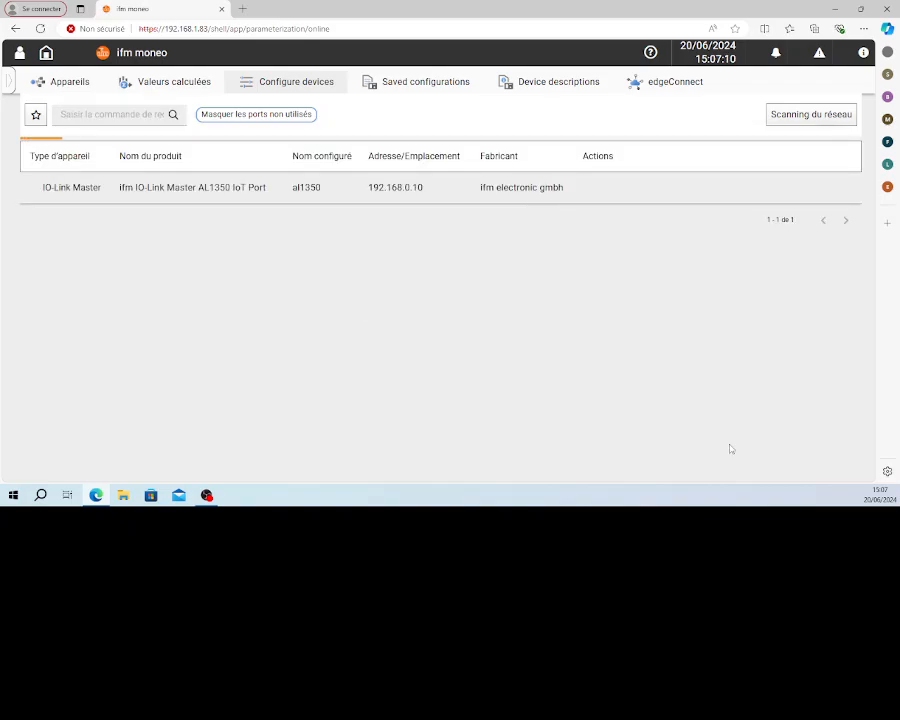
mouse_move(301, 230)
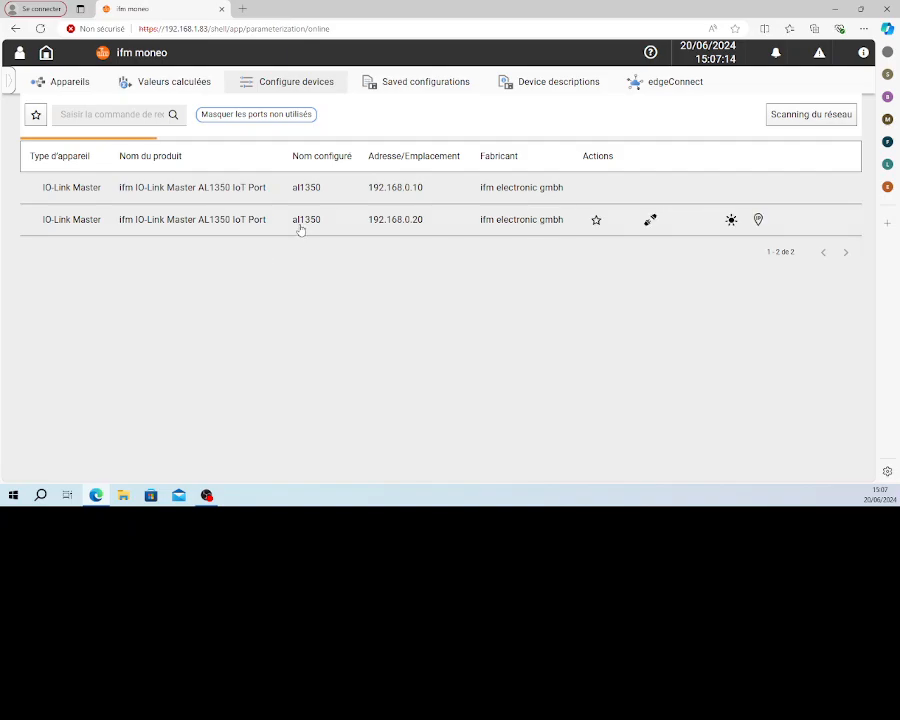
left_click(650, 219)
left_click(651, 188)
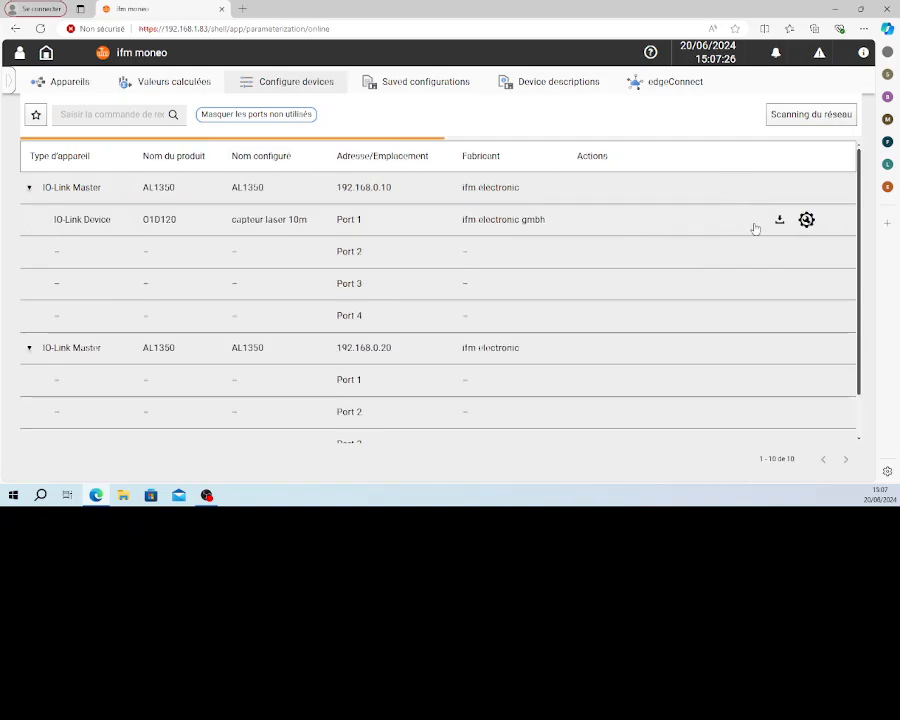
- View the O1D120 parameters, then open the Paramétrage page of the 192.168.0.20 master
left_click(806, 220)
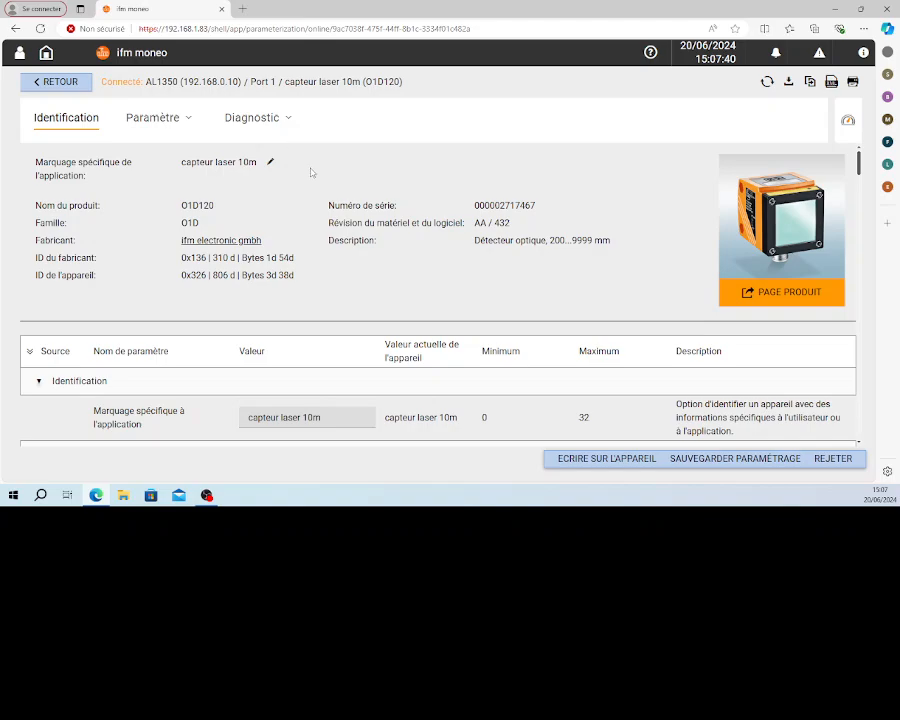
left_click(41, 84)
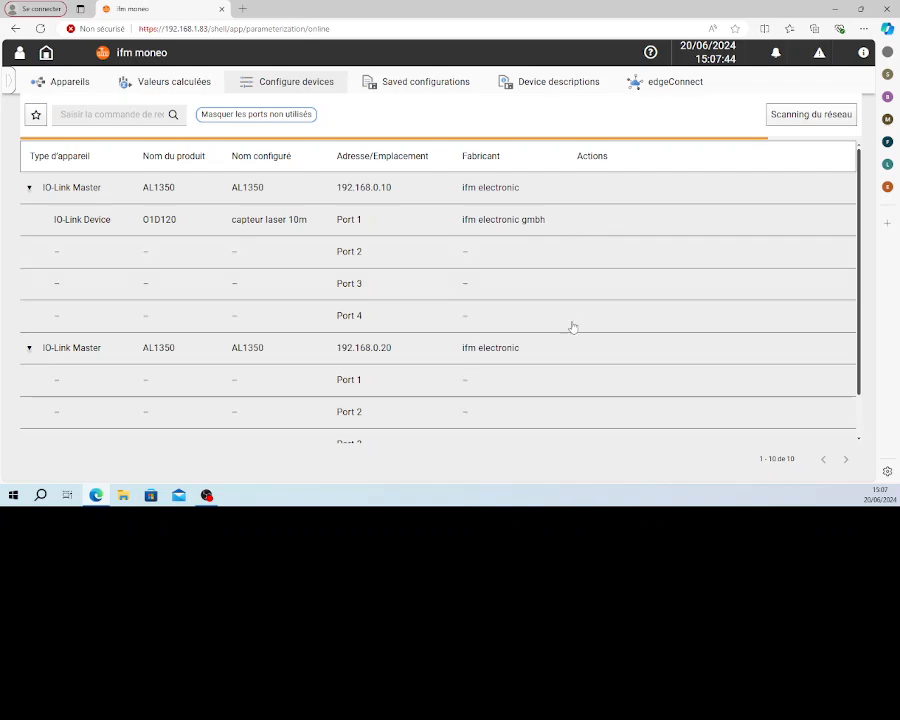
mouse_move(681, 354)
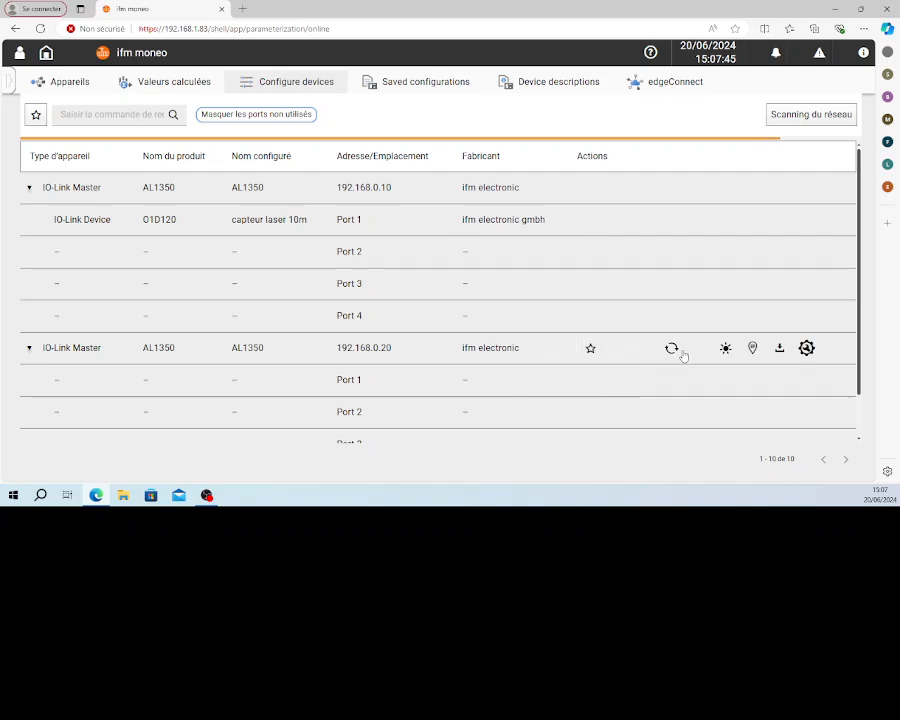
left_click(806, 348)
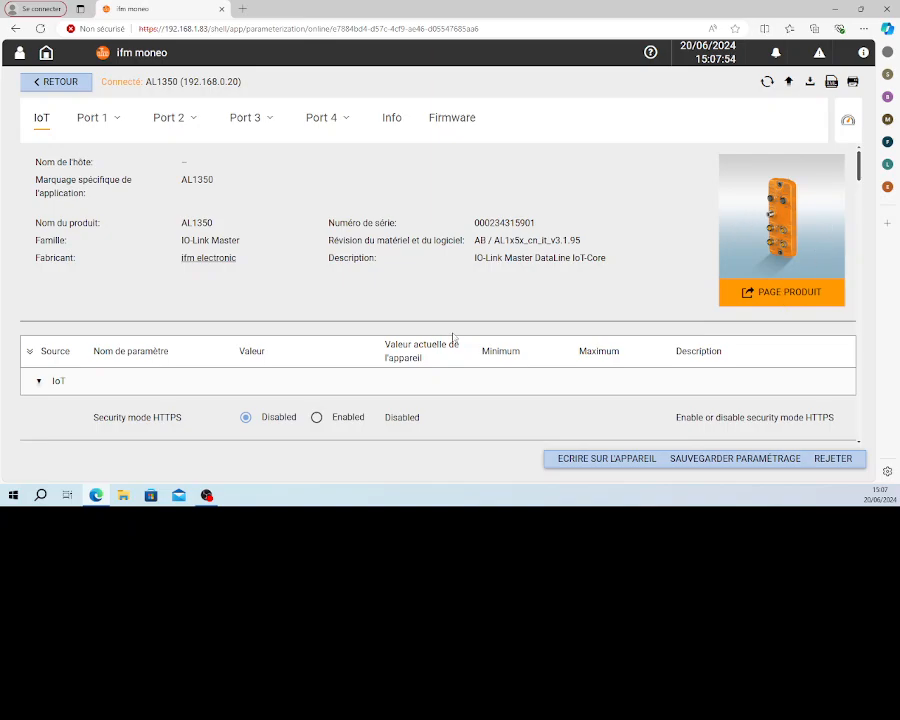
scroll(455, 334, "down", 3)
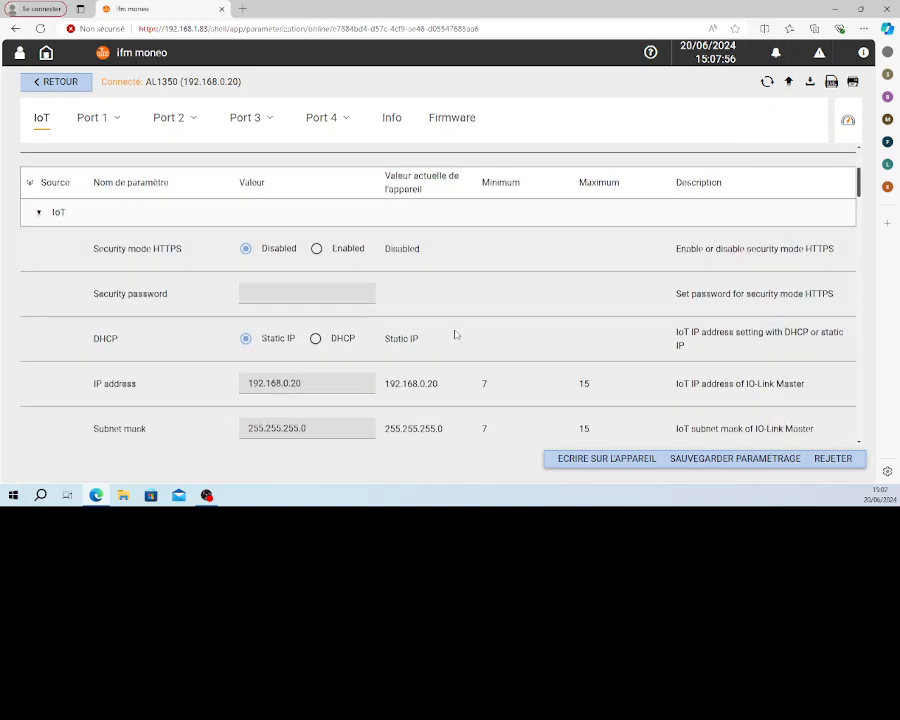
scroll(452, 335, "down", 1)
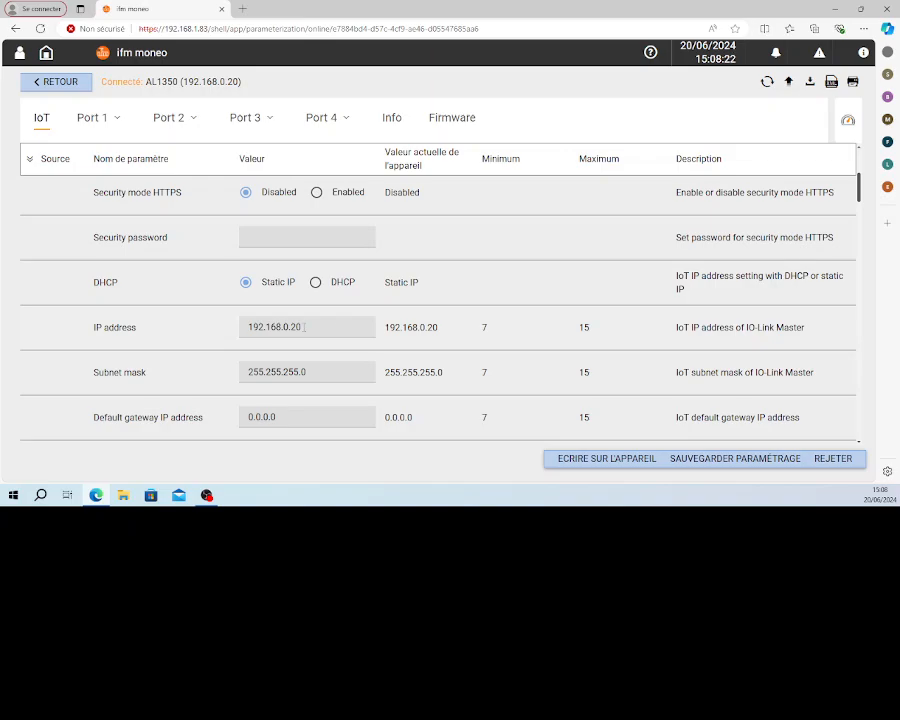
scroll(374, 316, "up", 3)
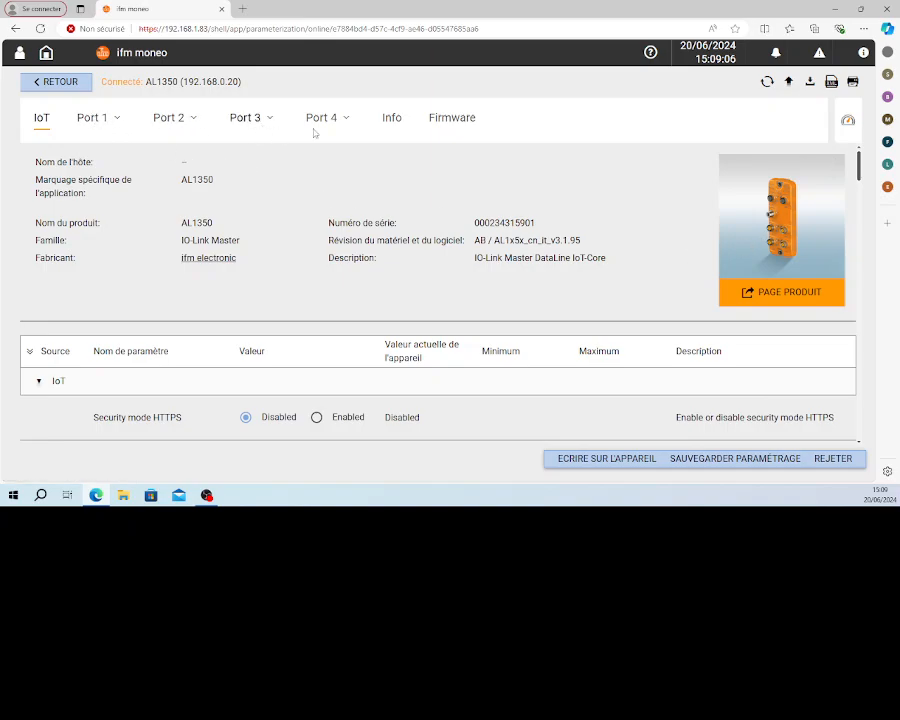
- Check this master's Port 1 parameters, then open the 192.168.0.10 master's Paramétrage page
left_click(102, 120)
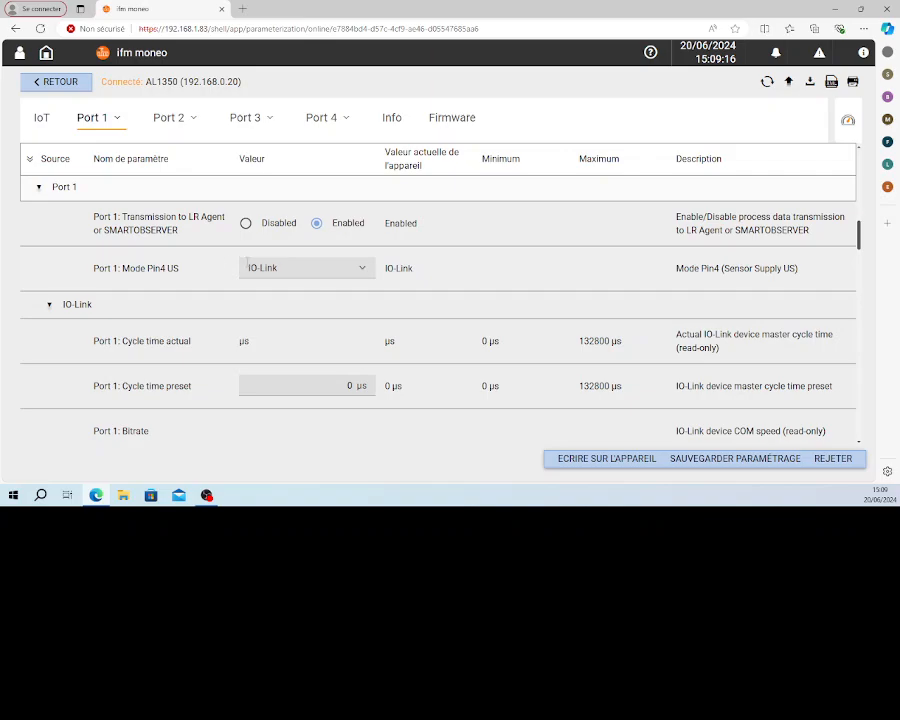
left_click(57, 83)
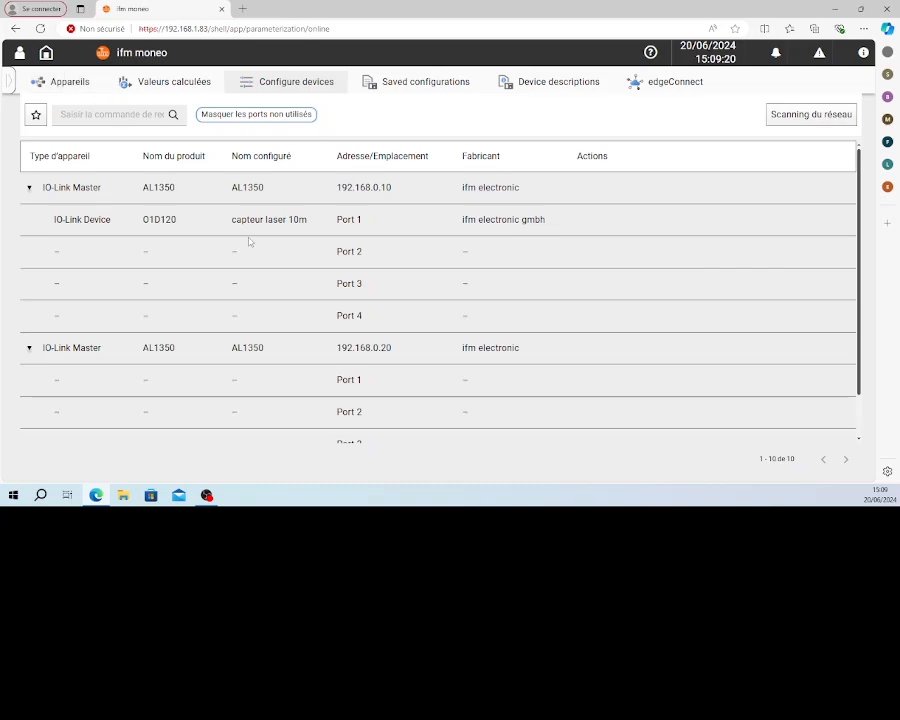
scroll(520, 339, "down", 2)
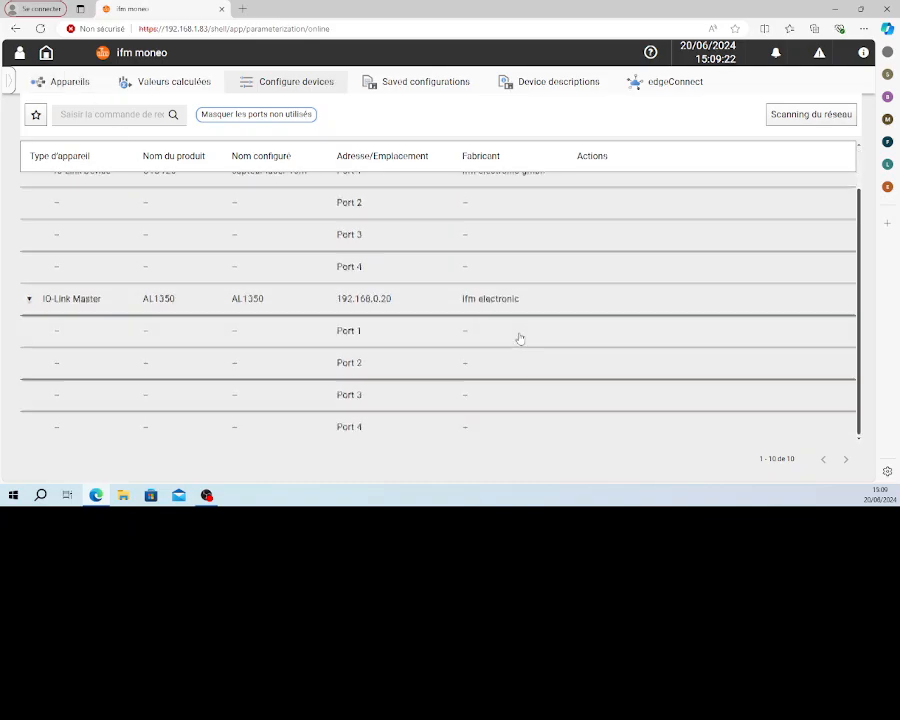
scroll(520, 339, "up", 2)
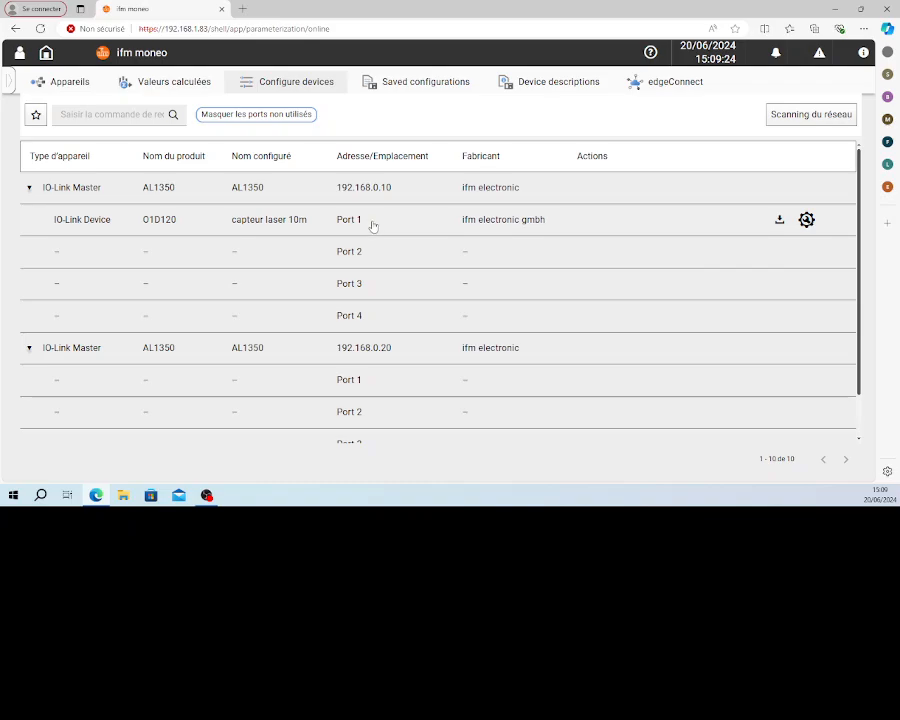
left_click(810, 192)
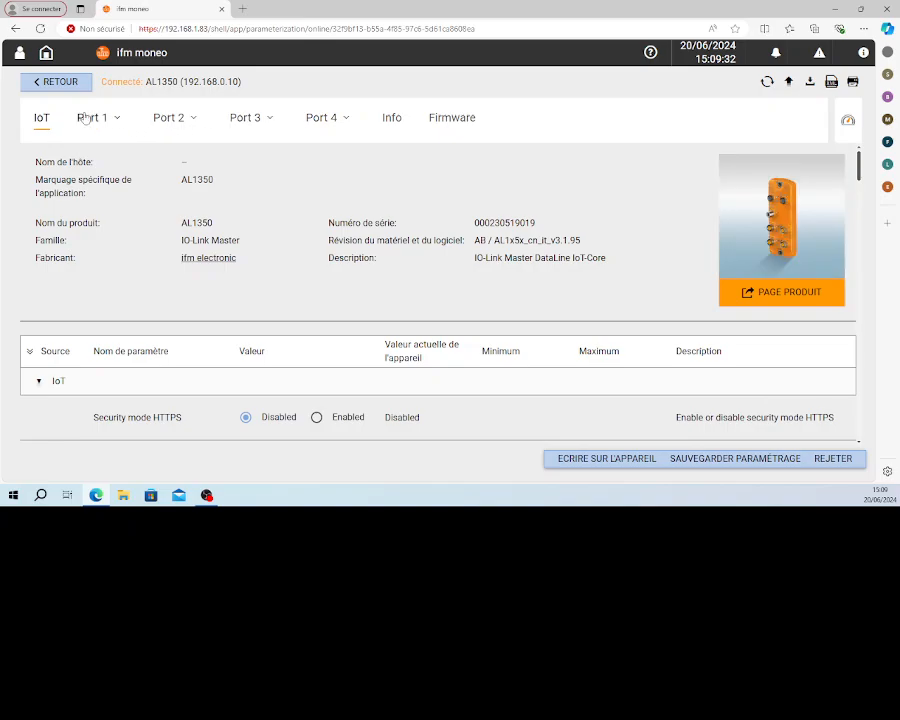
- Inspect Port 1 of the 192.168.0.10 master, collapse its IO-Link group, and go back
left_click(92, 118)
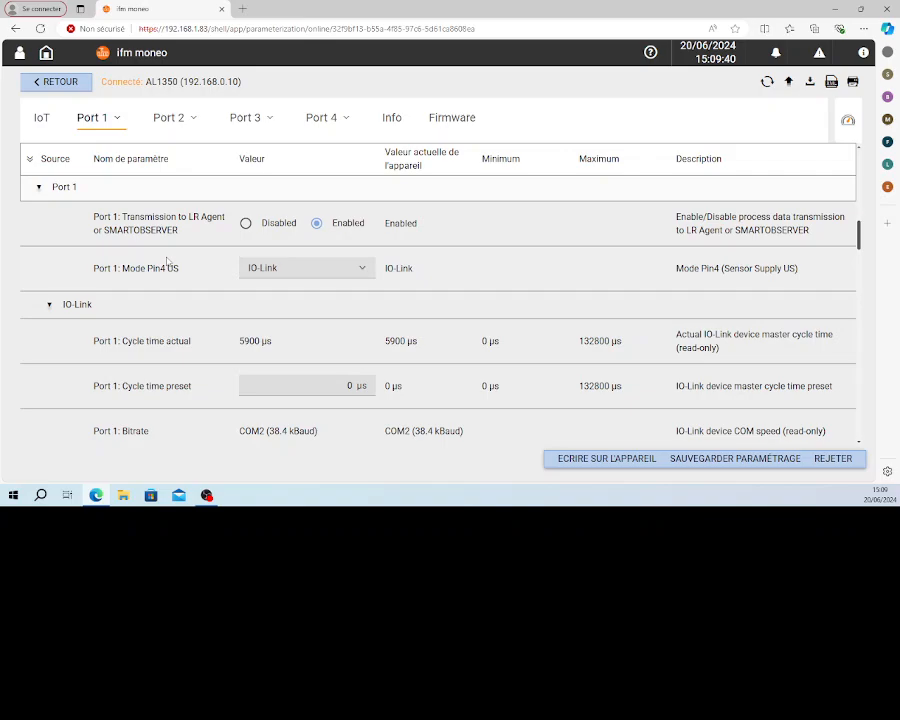
left_click(49, 306)
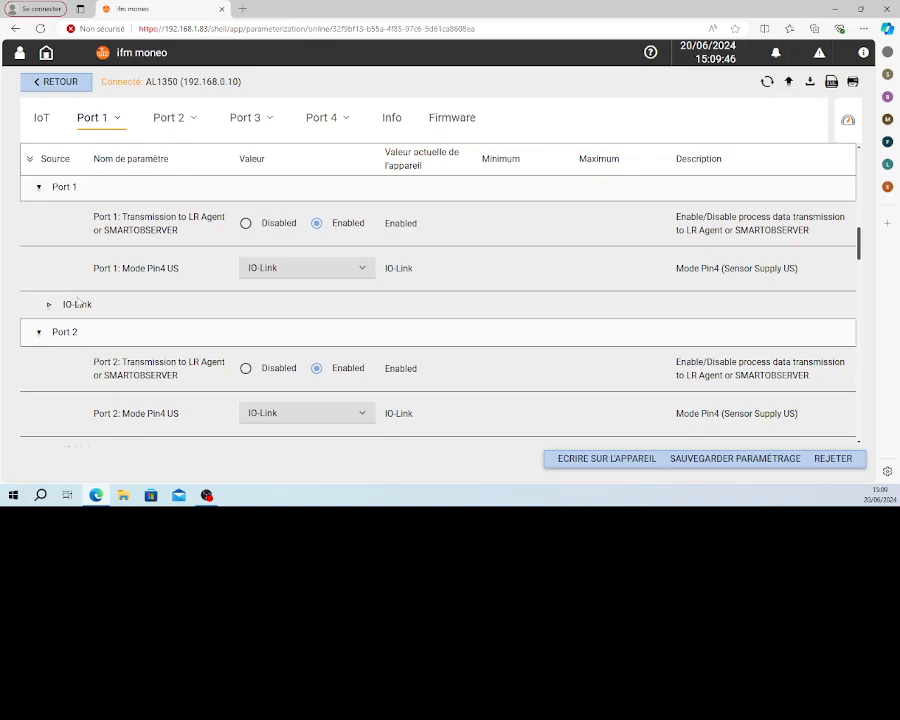
scroll(77, 301, "up", 5)
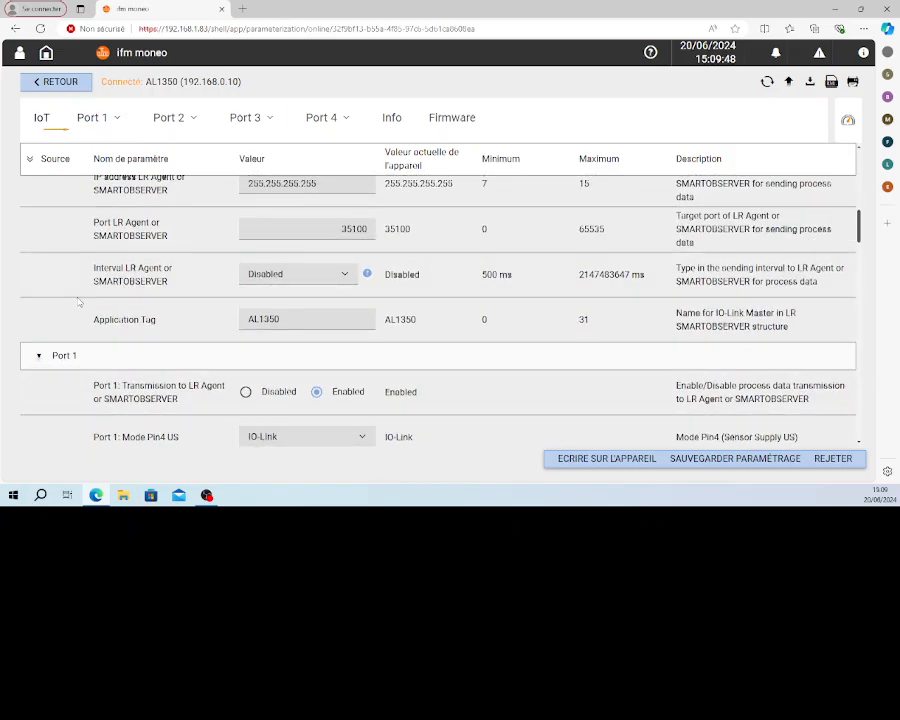
scroll(77, 301, "up", 3)
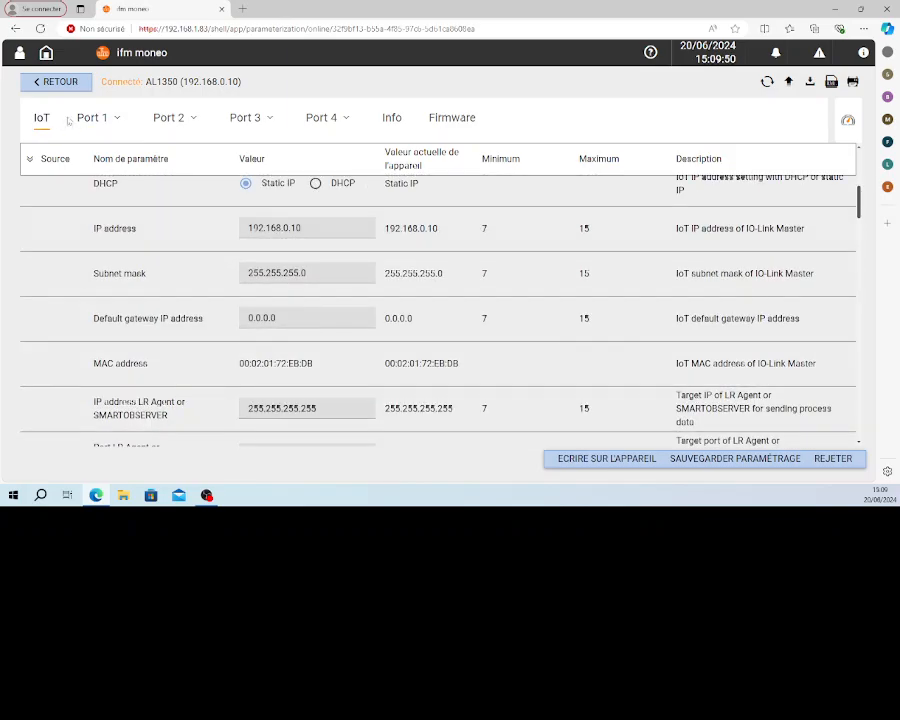
left_click(56, 85)
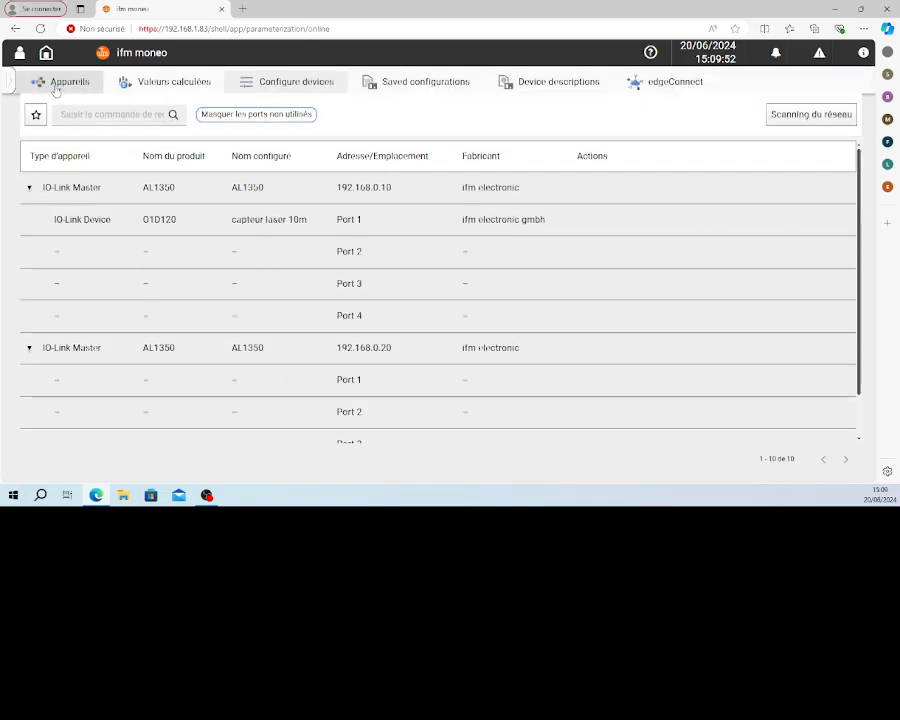
- Change the O1D120 application tag to 'capteur laser1 10m' and write it to the sensor
mouse_move(374, 223)
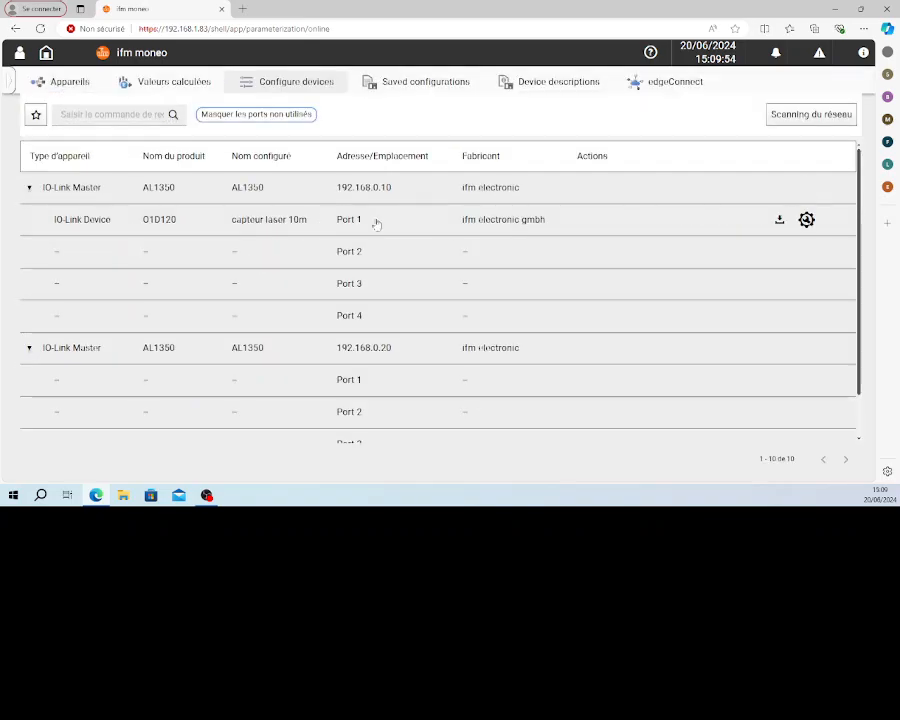
left_click(807, 220)
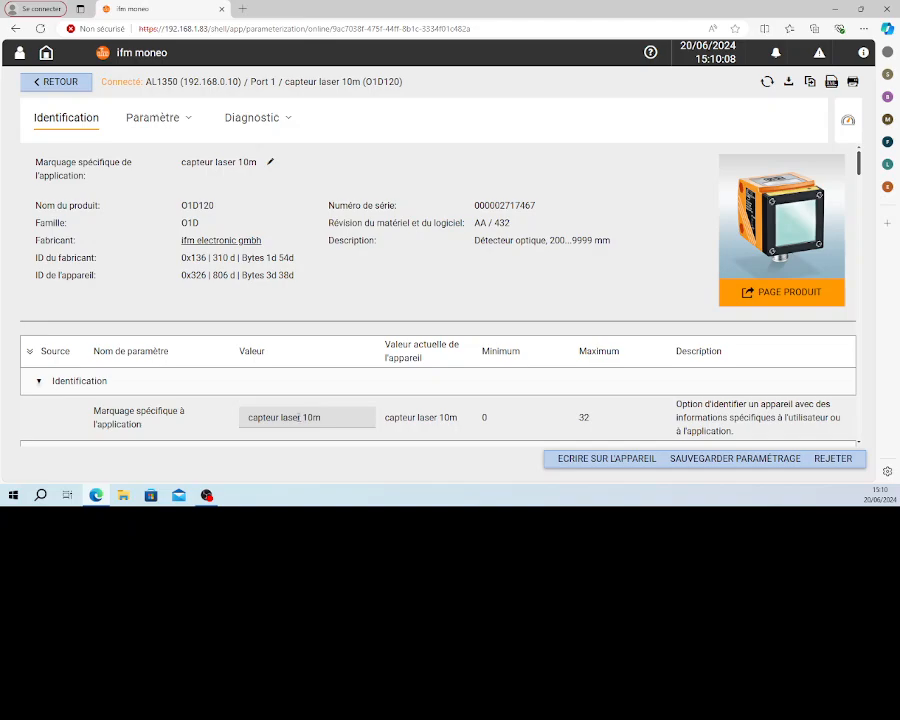
left_click(299, 418)
type("1")
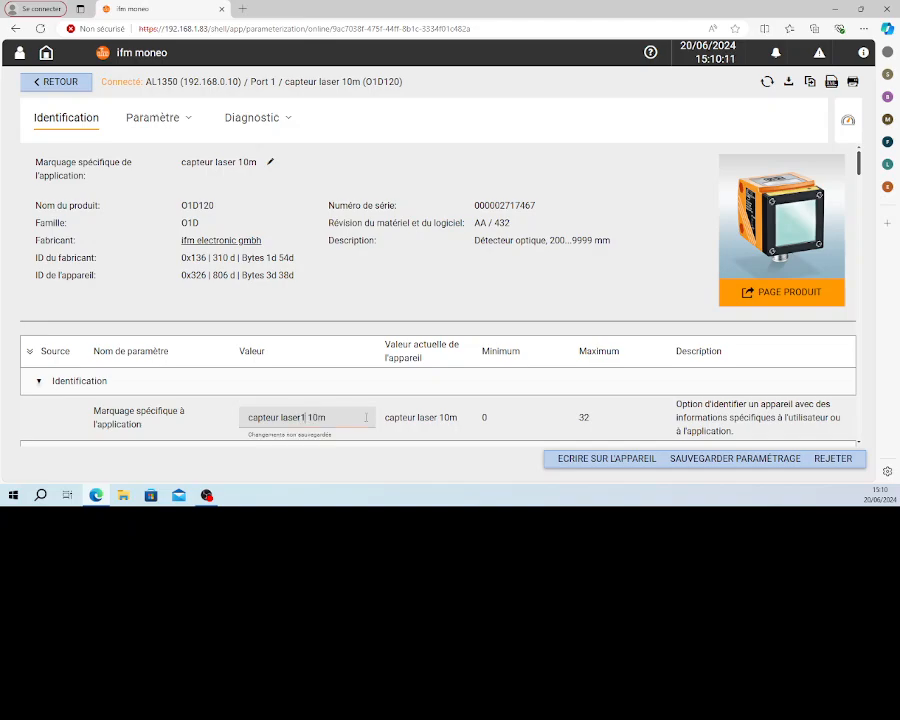
left_click(561, 462)
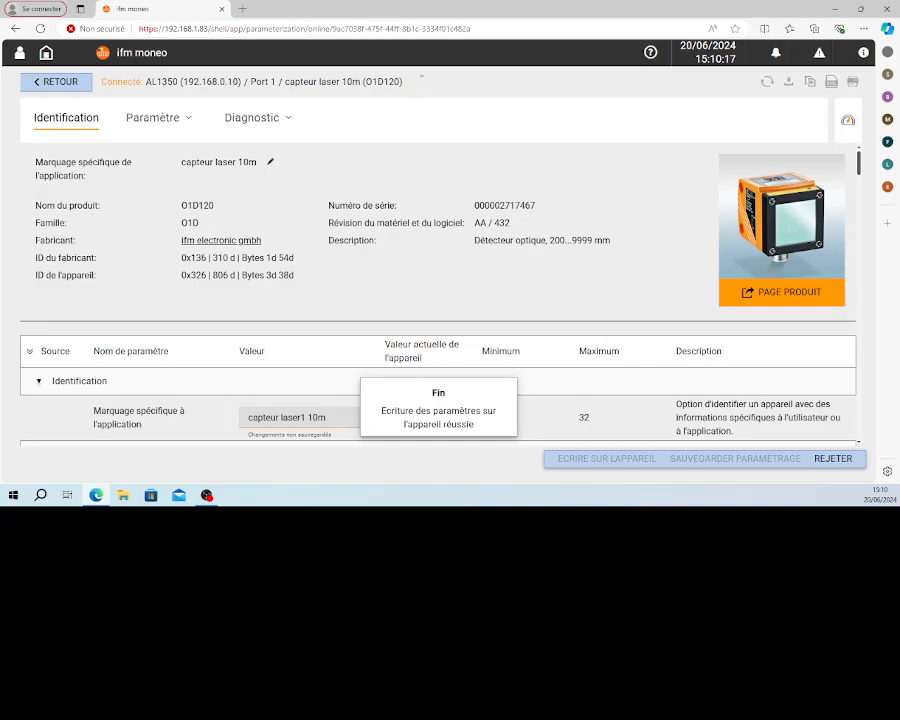
- In the physical topology view, search the network and connect the AL1350 master at 192.168.0.10
left_click(45, 89)
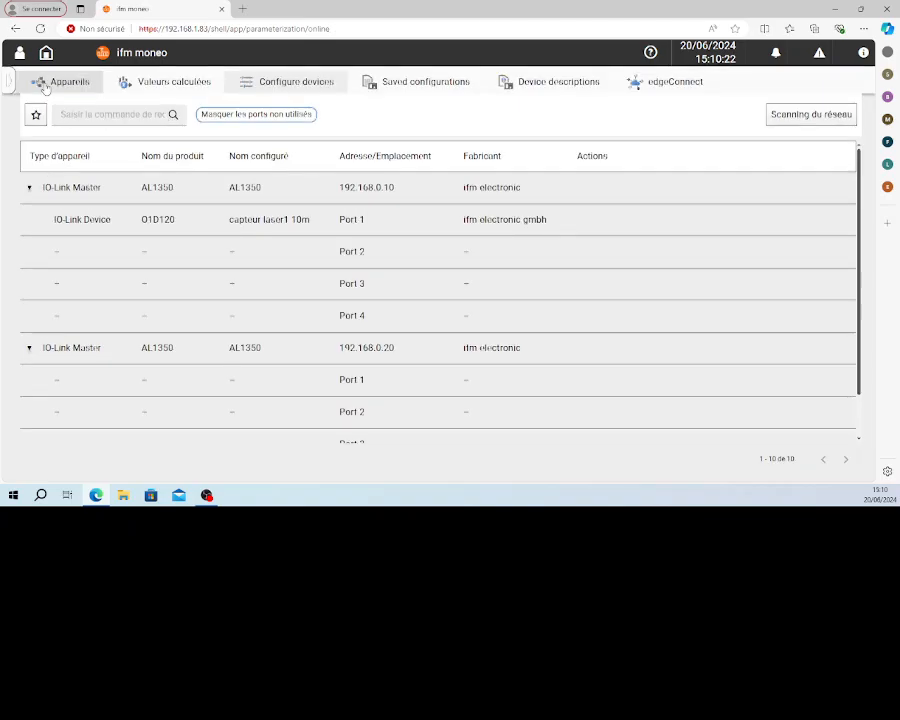
left_click(73, 88)
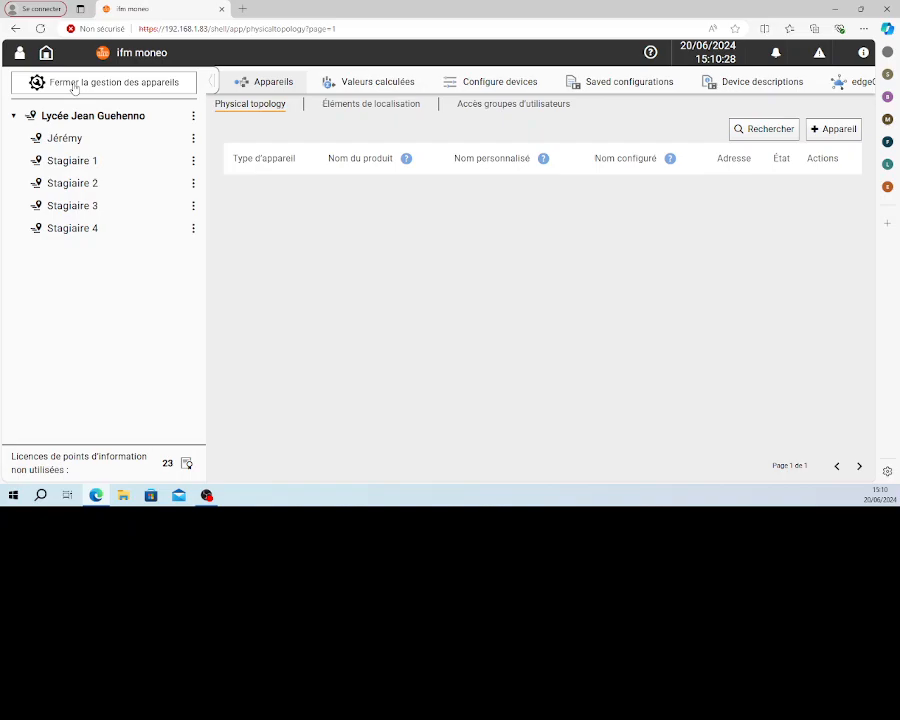
left_click(767, 130)
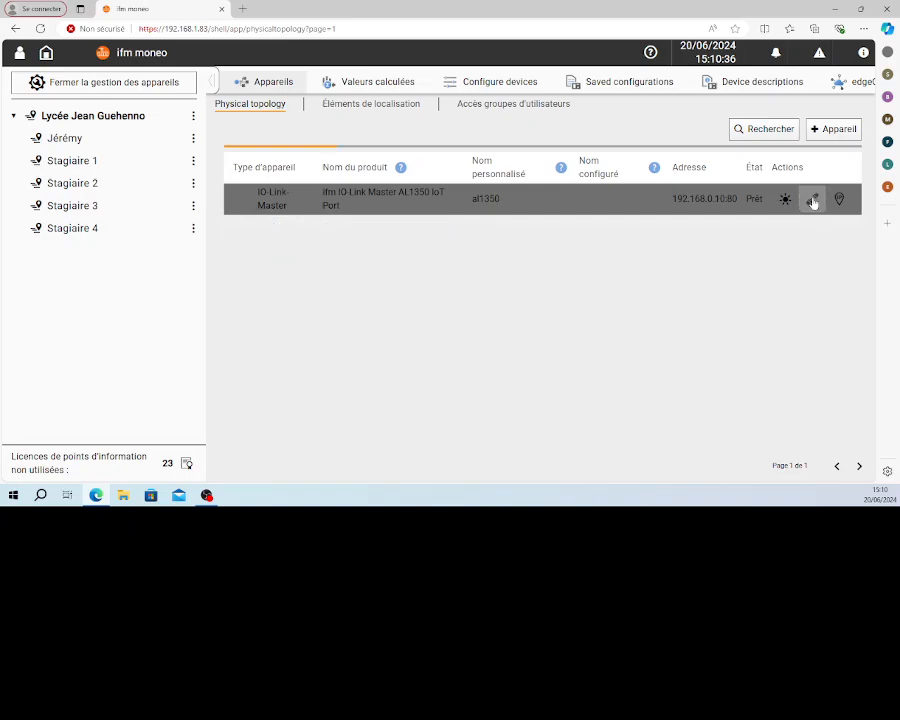
left_click(811, 232)
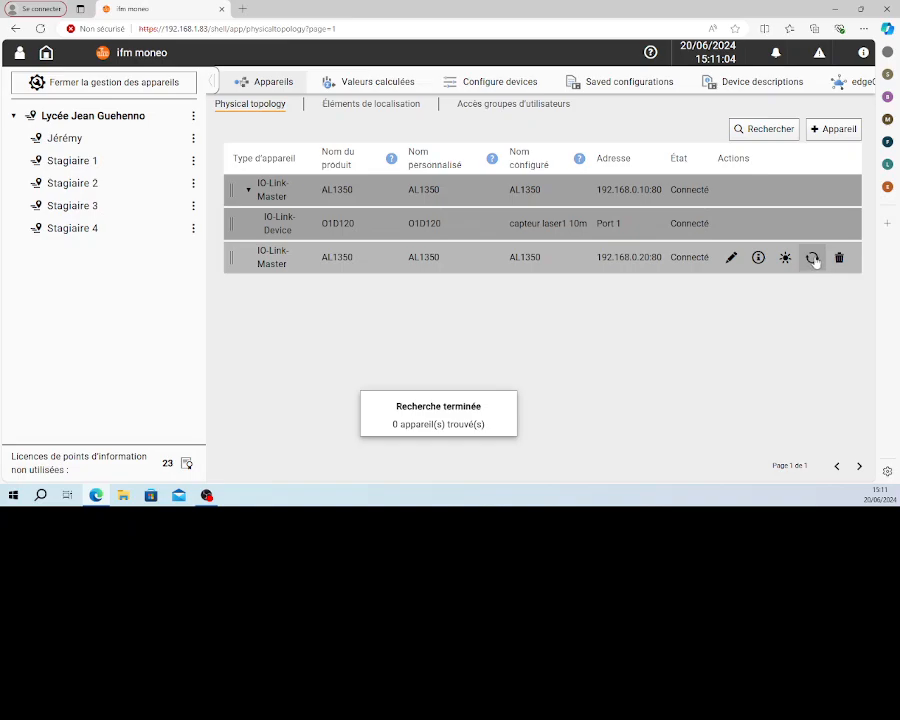
- Search again and refresh the 192.168.0.20 master to detect its O5D150 'petit laser 2m' sensor
left_click(772, 131)
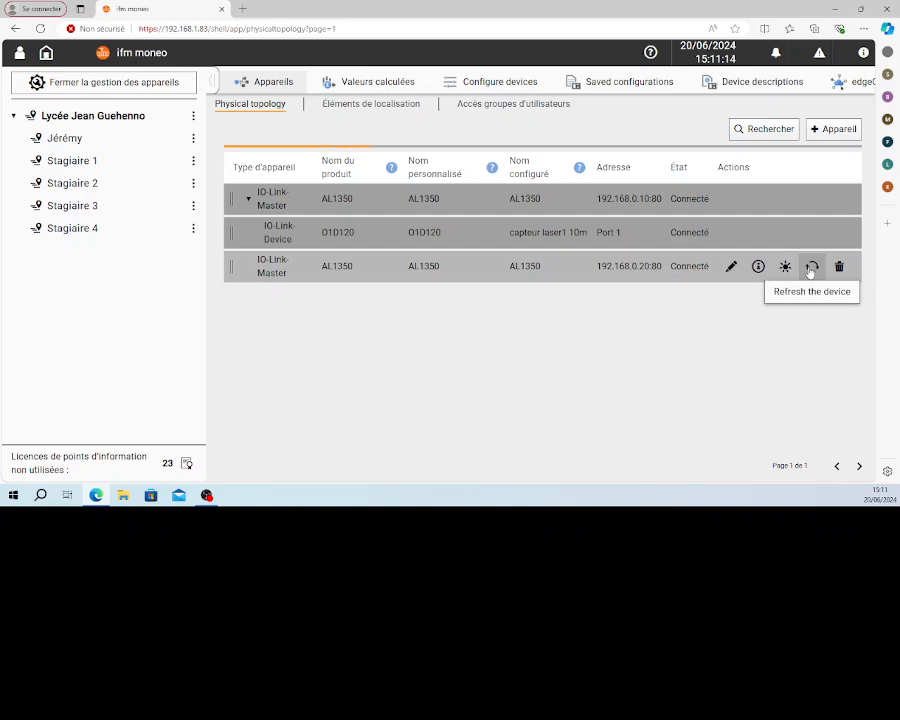
left_click(810, 268)
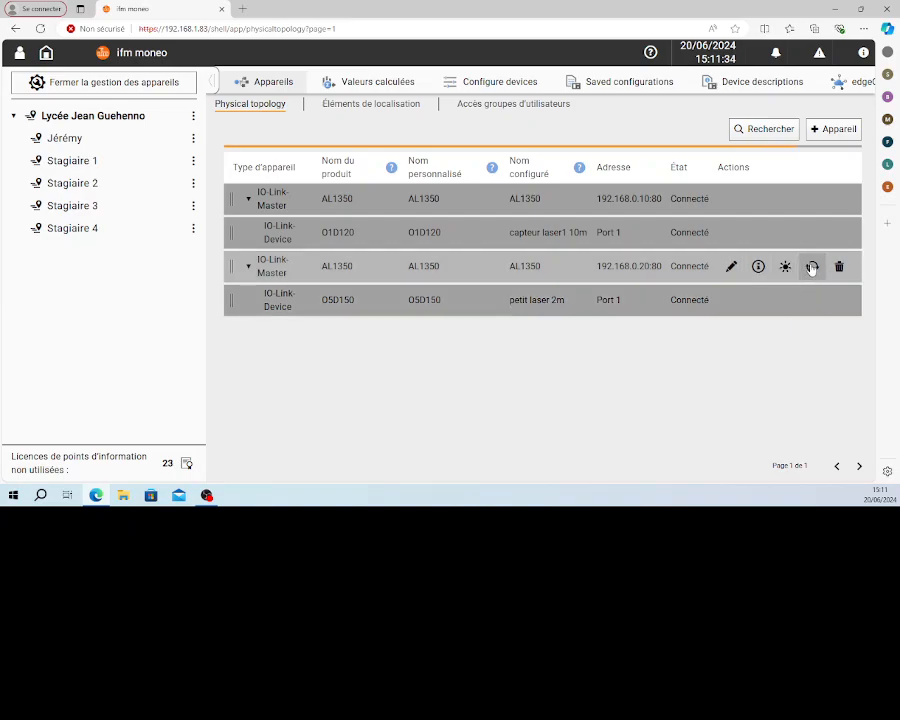
- Refresh the 192.168.0.20 master and disconnect the separated O5D150 'petit laser 2m' sensor
left_click(811, 267)
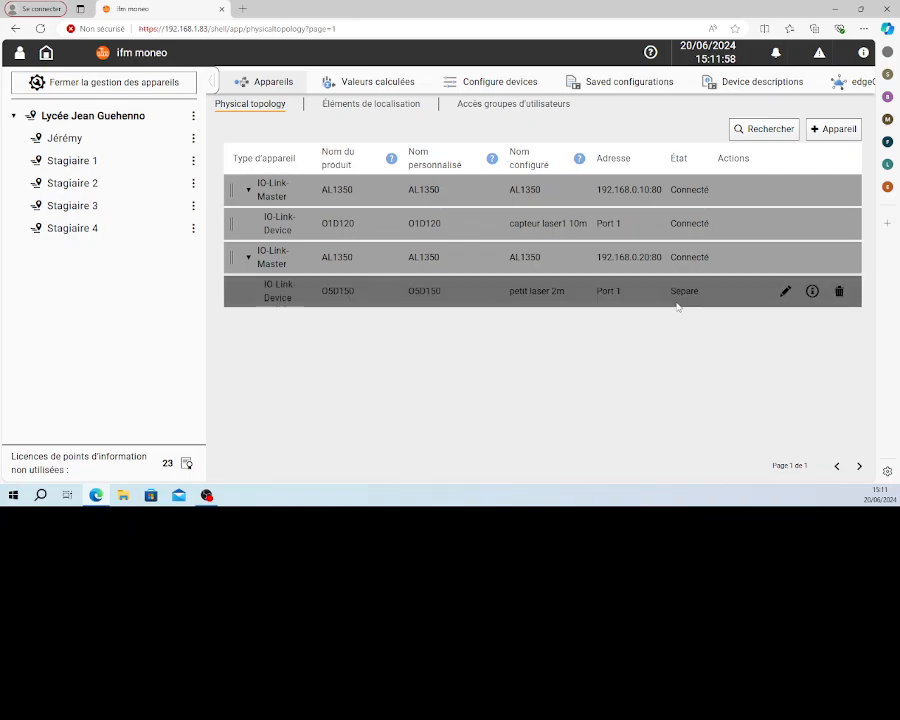
left_click(839, 292)
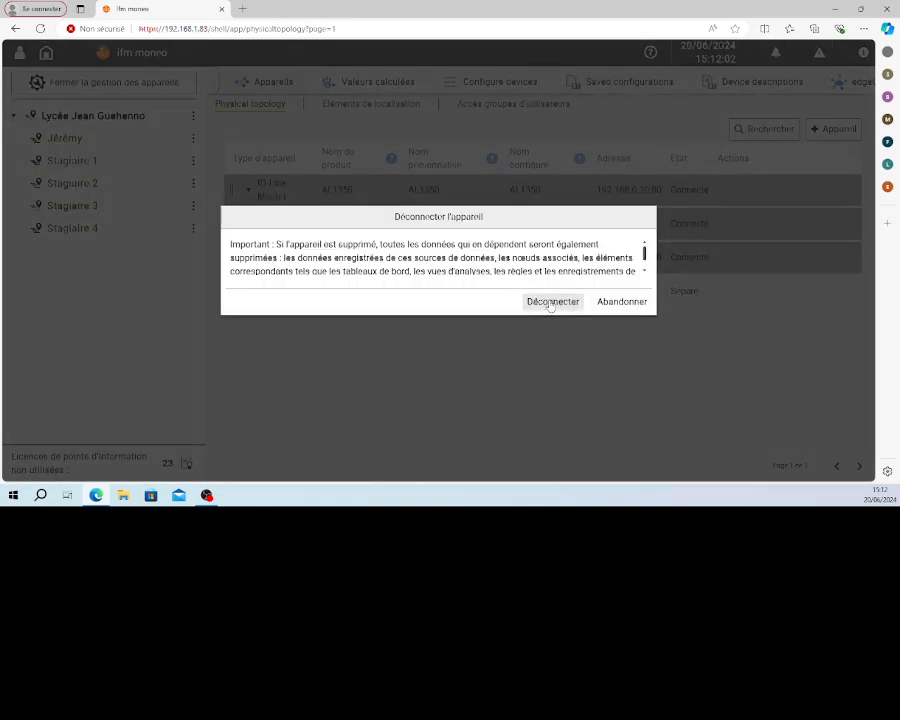
left_click(550, 303)
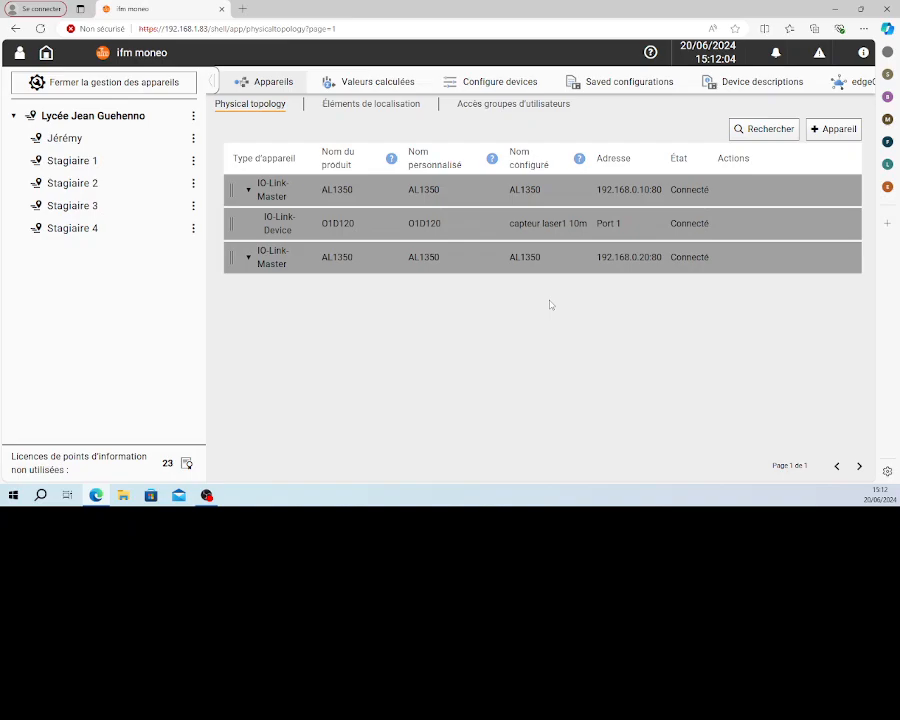